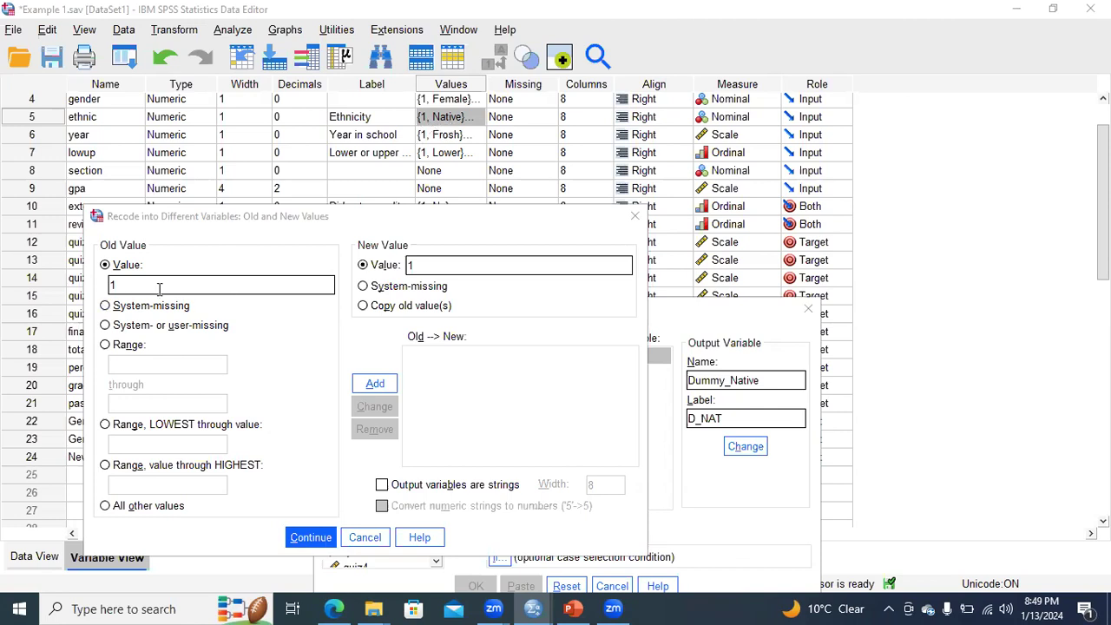
Define the recoding for Dummy_Native: old value 1 becomes 1 and all other values become 0
click(407, 263)
text(1)
click(373, 384)
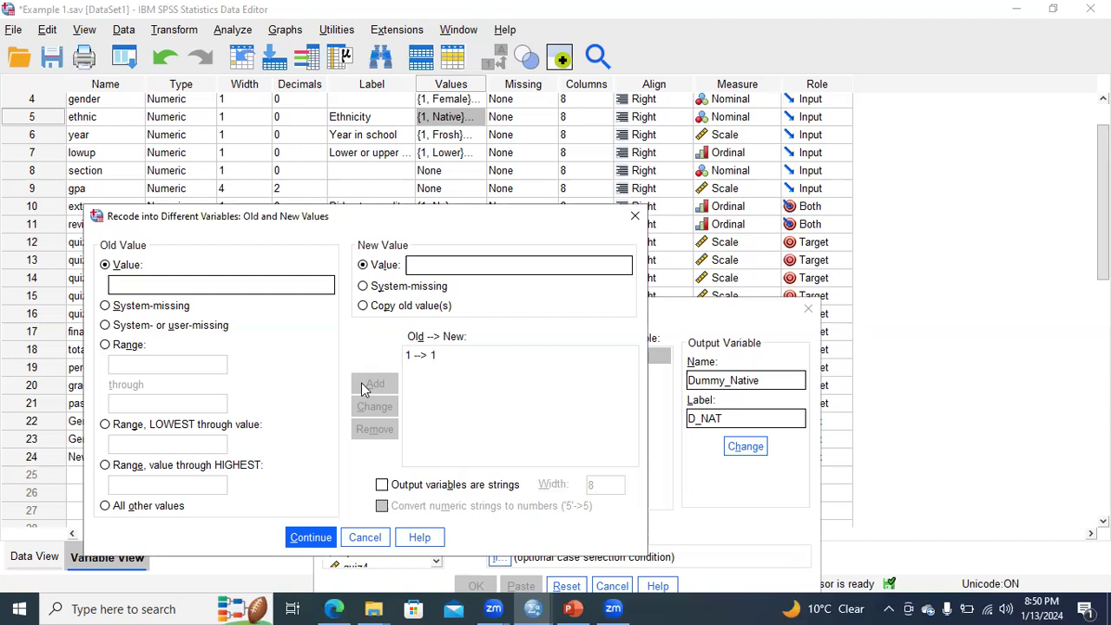
click(105, 506)
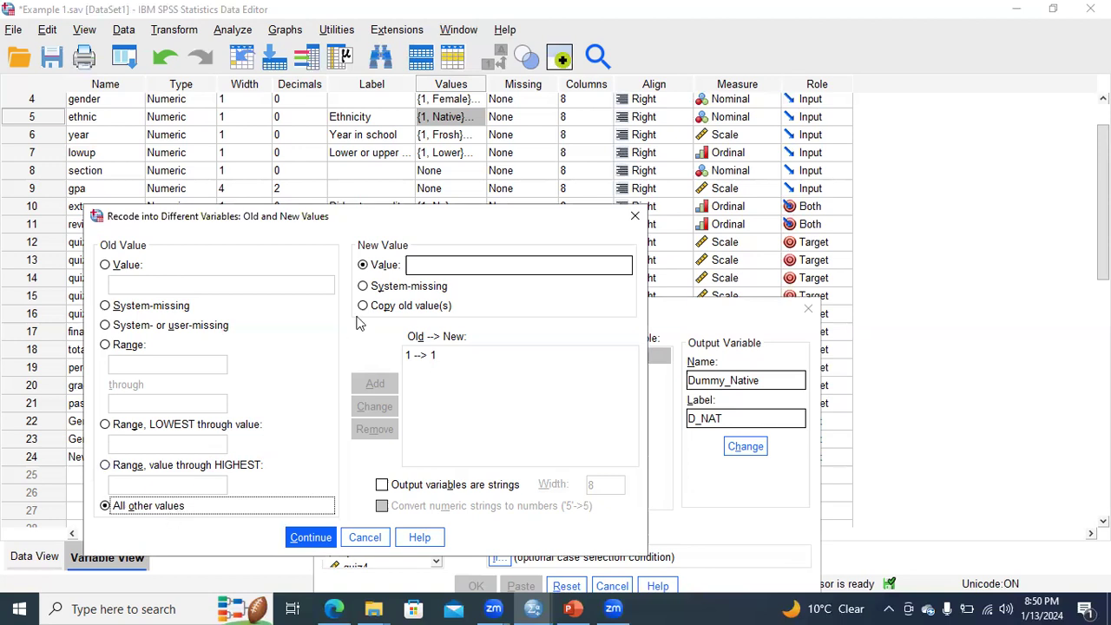
click(420, 265)
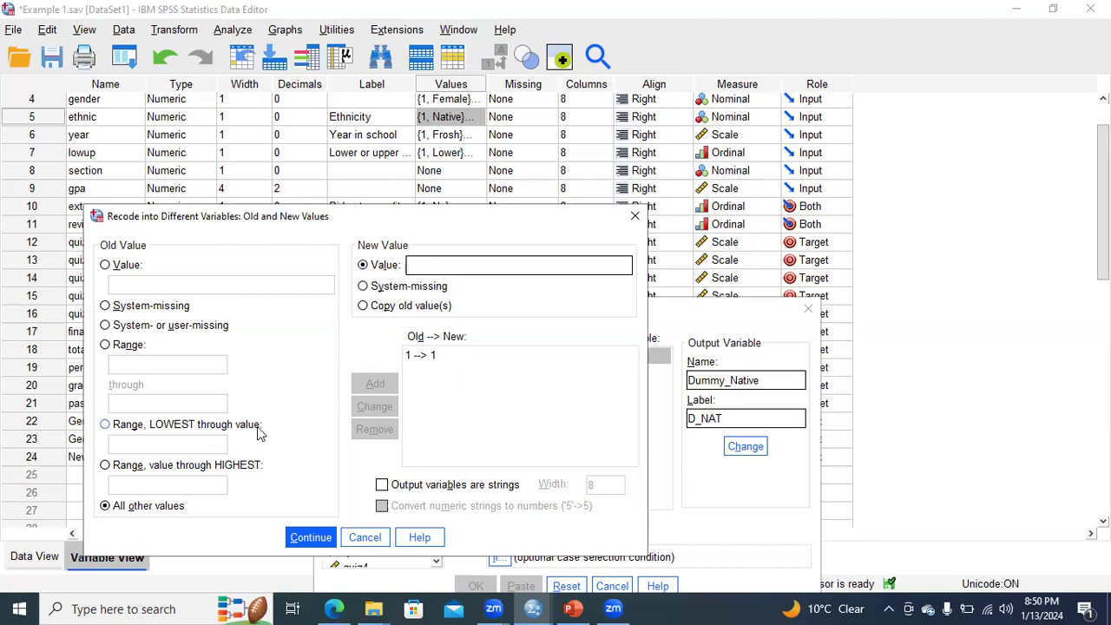
text(0)
click(376, 383)
click(311, 537)
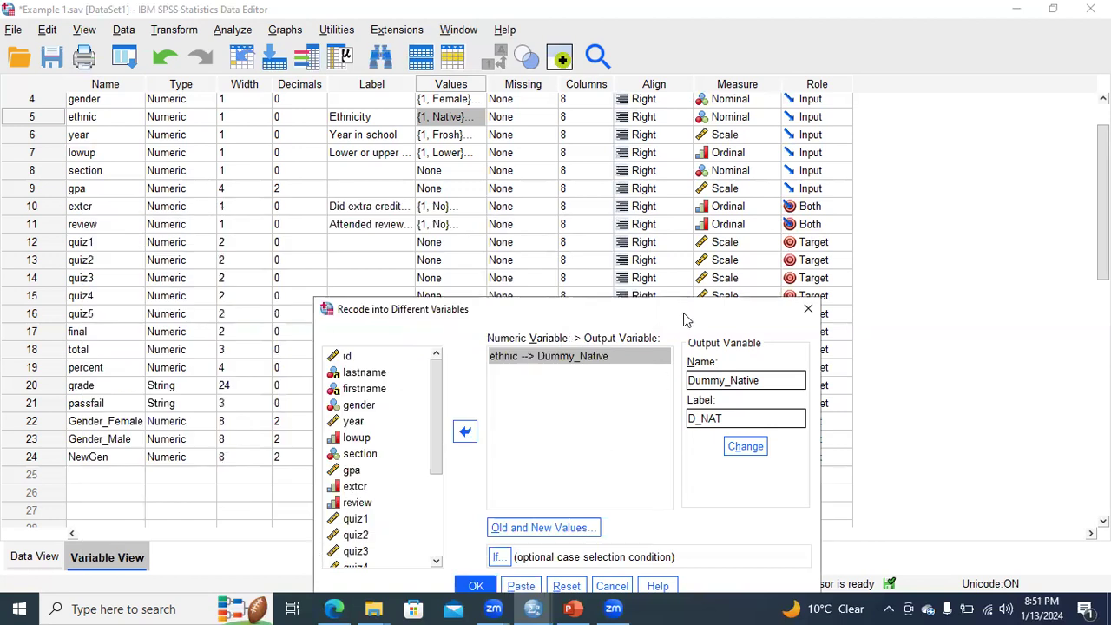
Run the recode of ethnic into Dummy_Native and return to the Data Editor
drag(683, 313, 579, 174)
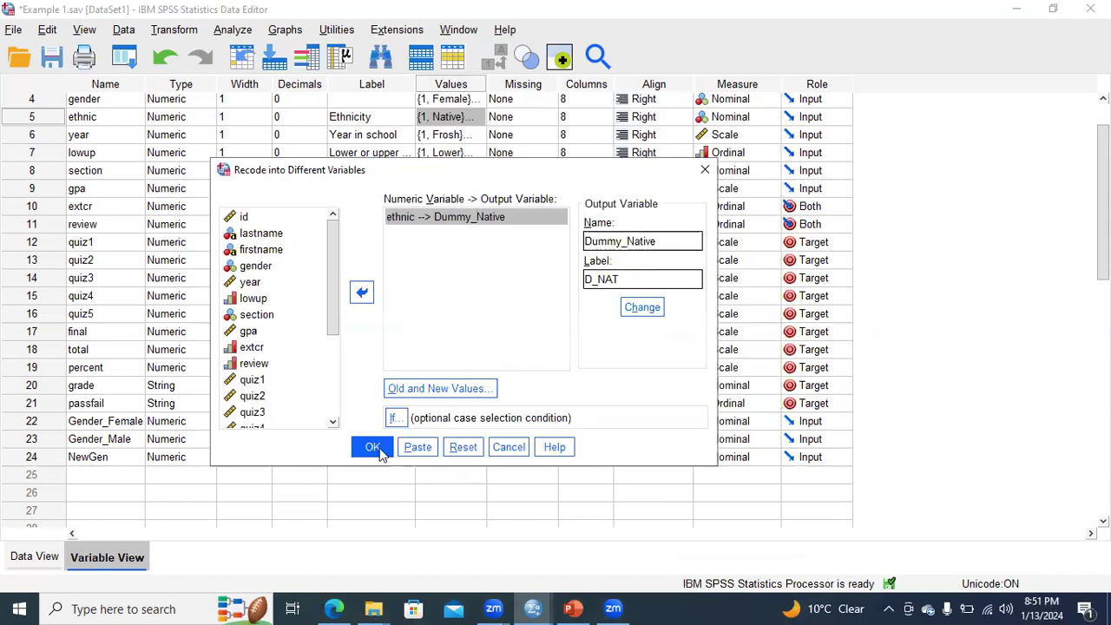
click(372, 447)
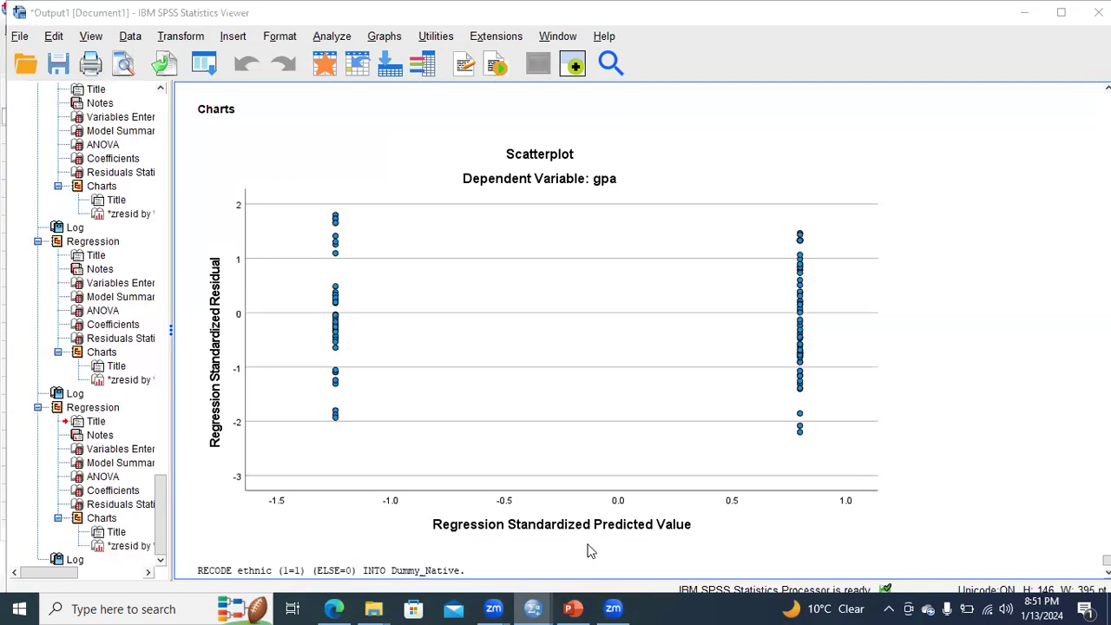
key(alt+Tab)
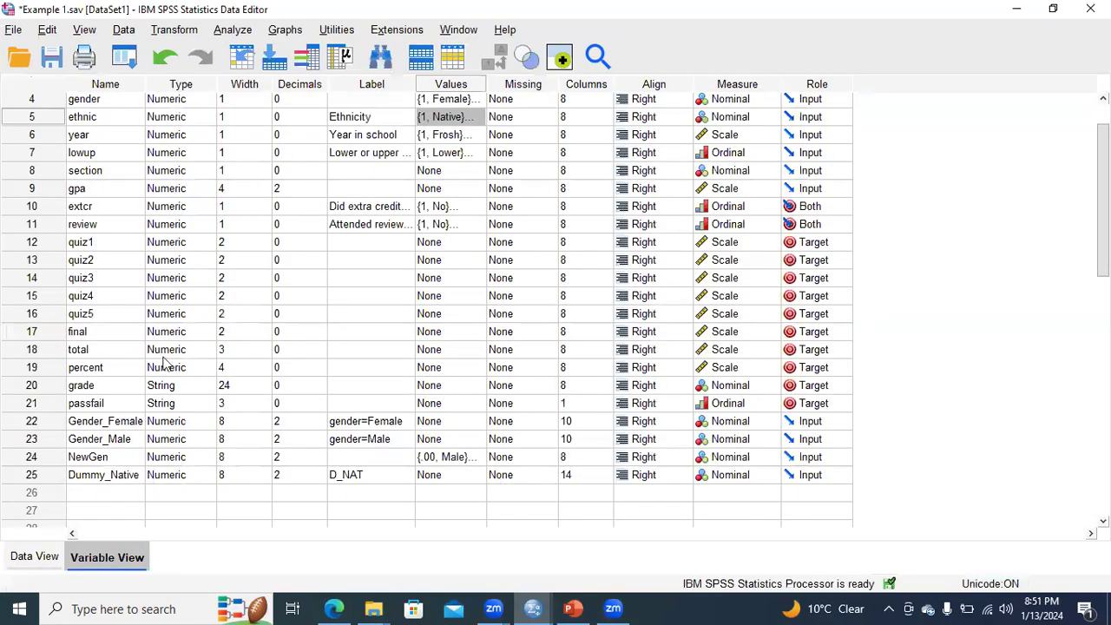
Widen the Name column in Variable View and select the Dummy_Native variable's row
click(144, 85)
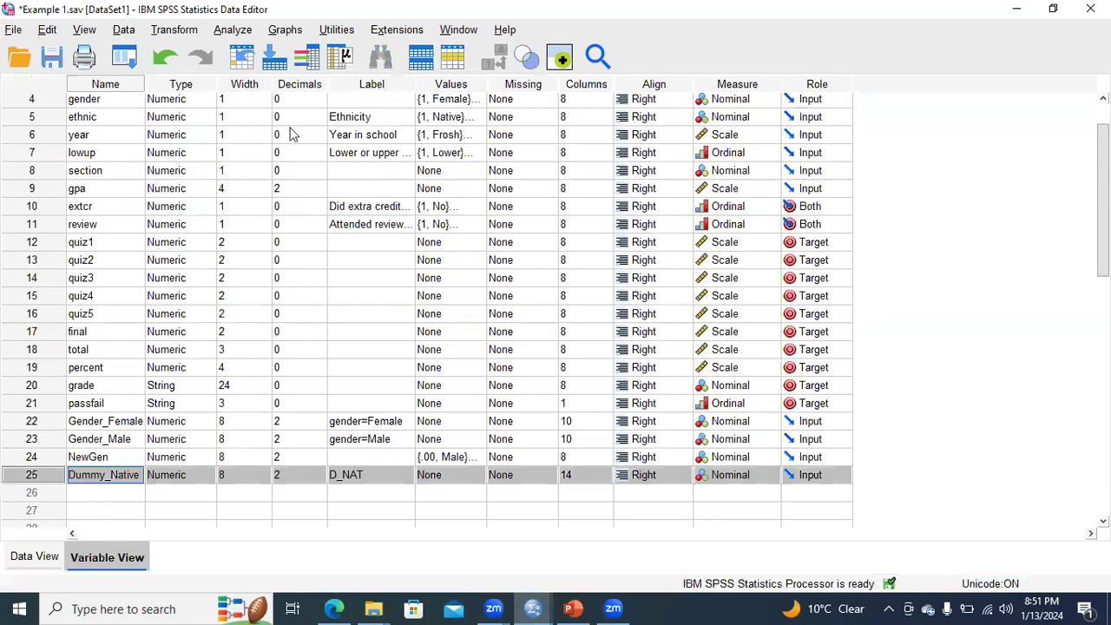
click(371, 209)
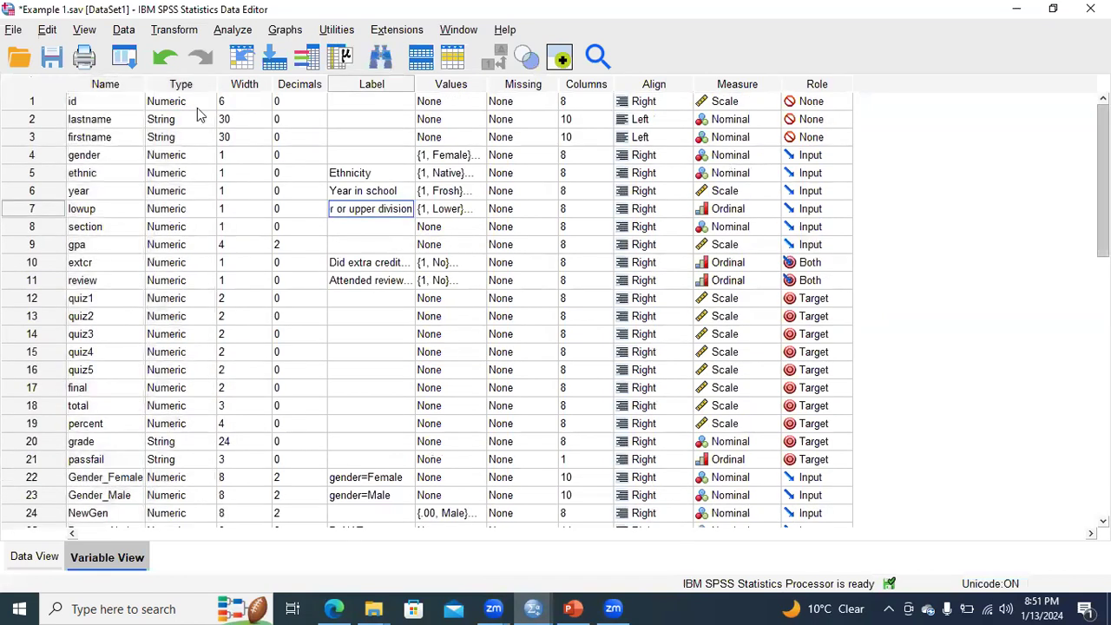
scroll(202, 115, down, 2)
double_click(144, 85)
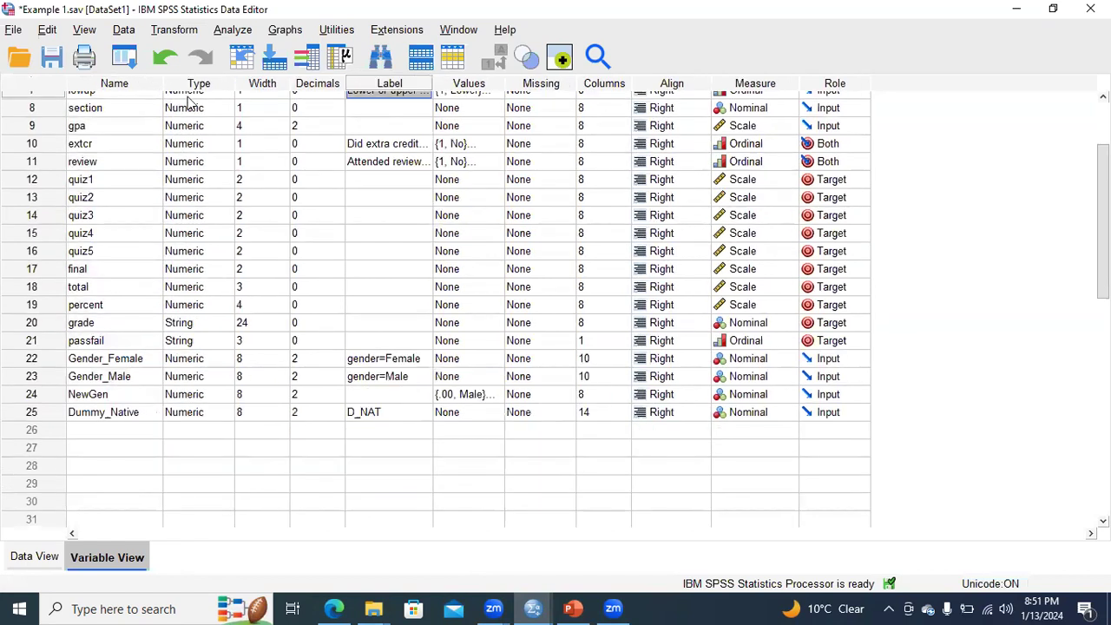
click(31, 412)
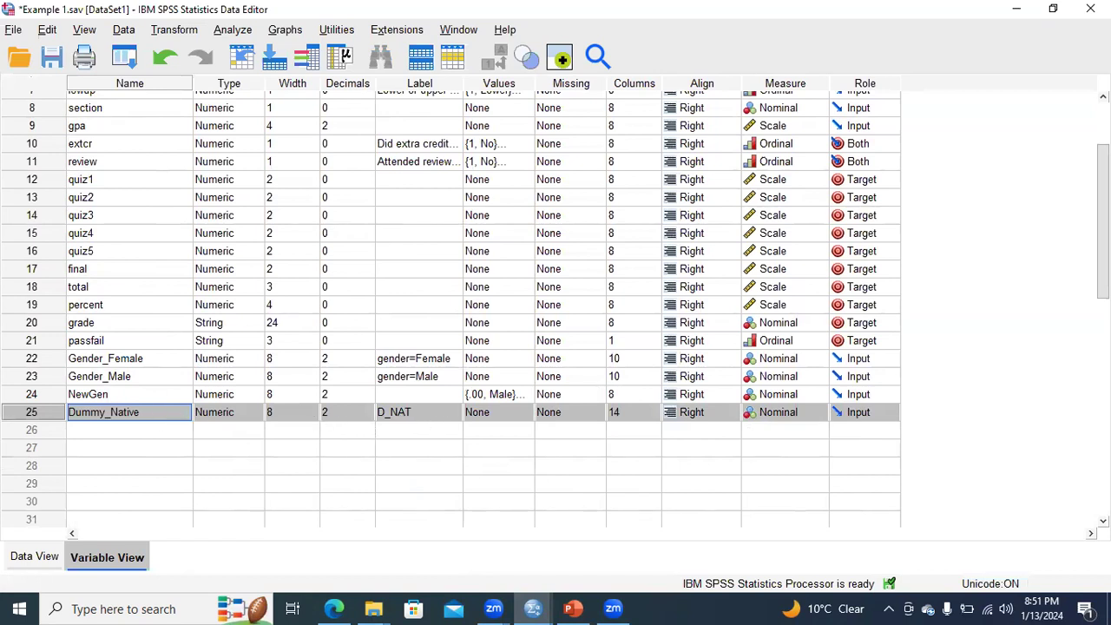
Review the value labels of the ethnic variable to find the codes of its categories
scroll(466, 185, up, 3)
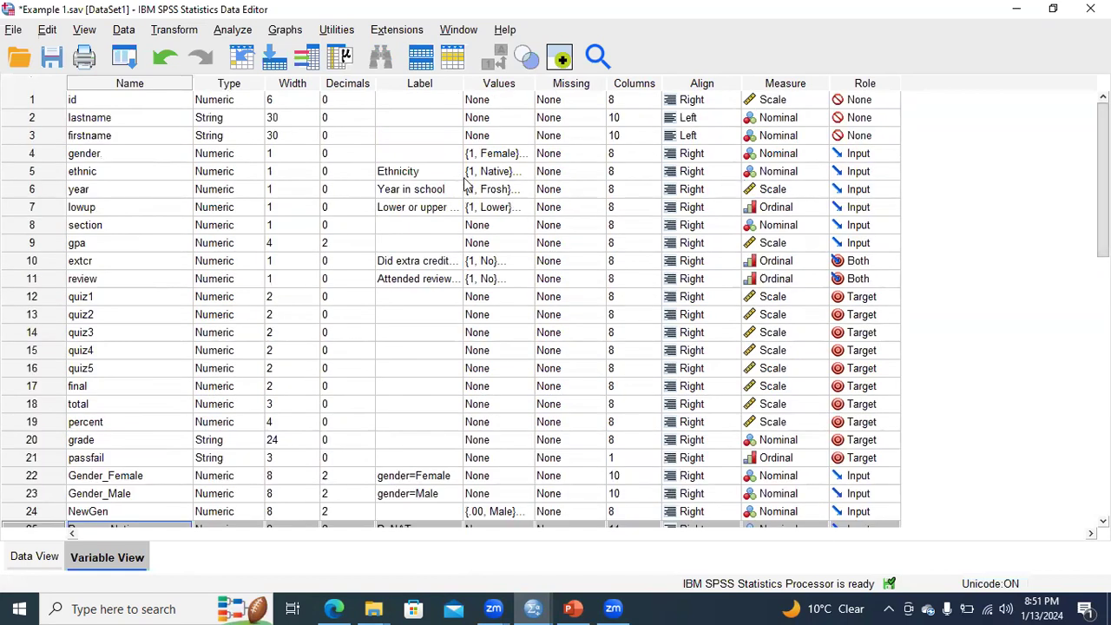
click(516, 173)
click(526, 172)
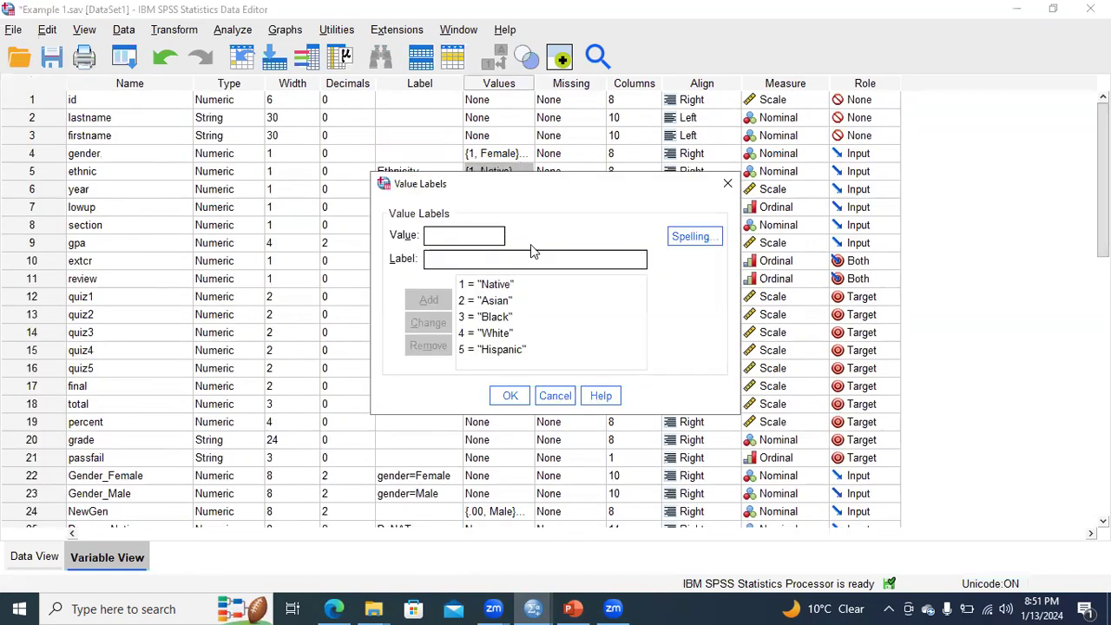
click(496, 301)
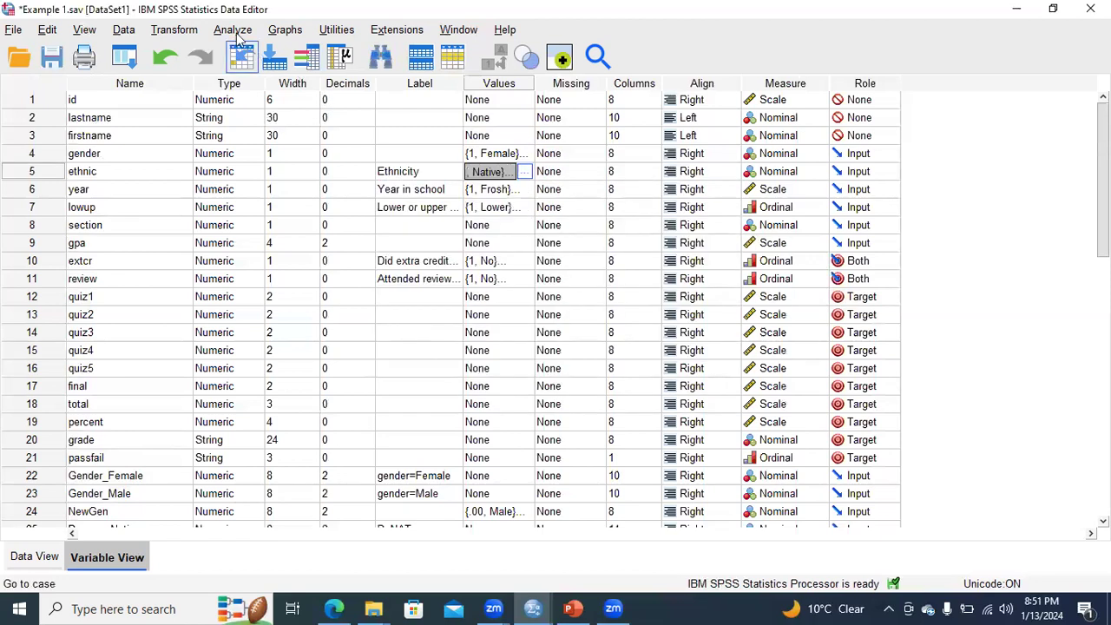
Start a new Recode into Different Variables, reset its previous settings and add Ethnicity [ethnic] as the input variable
click(191, 33)
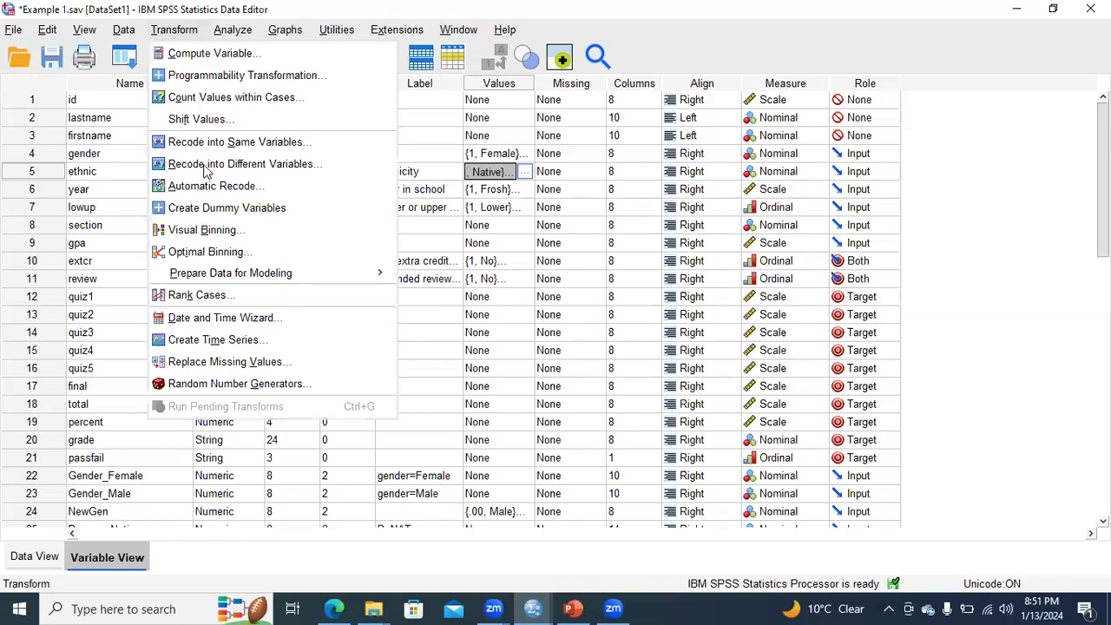
click(253, 169)
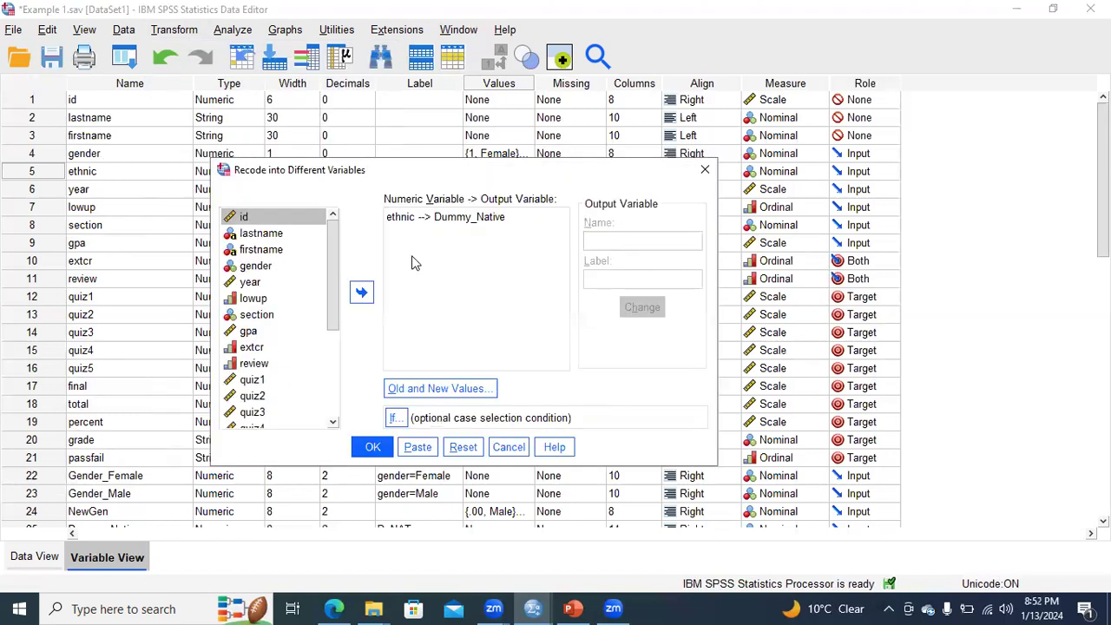
click(469, 219)
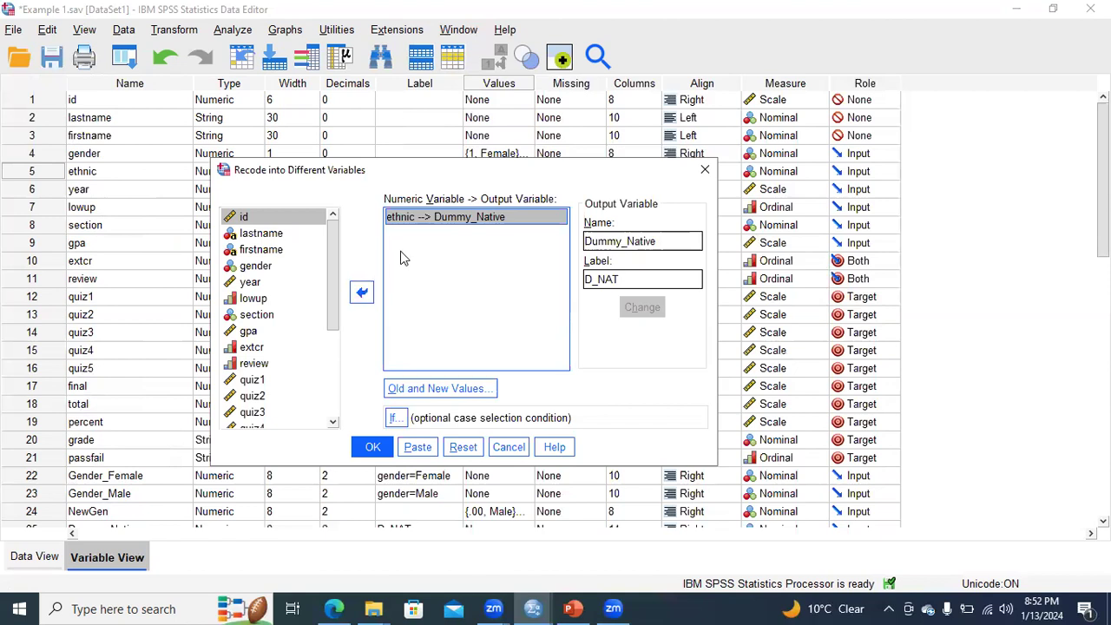
click(465, 450)
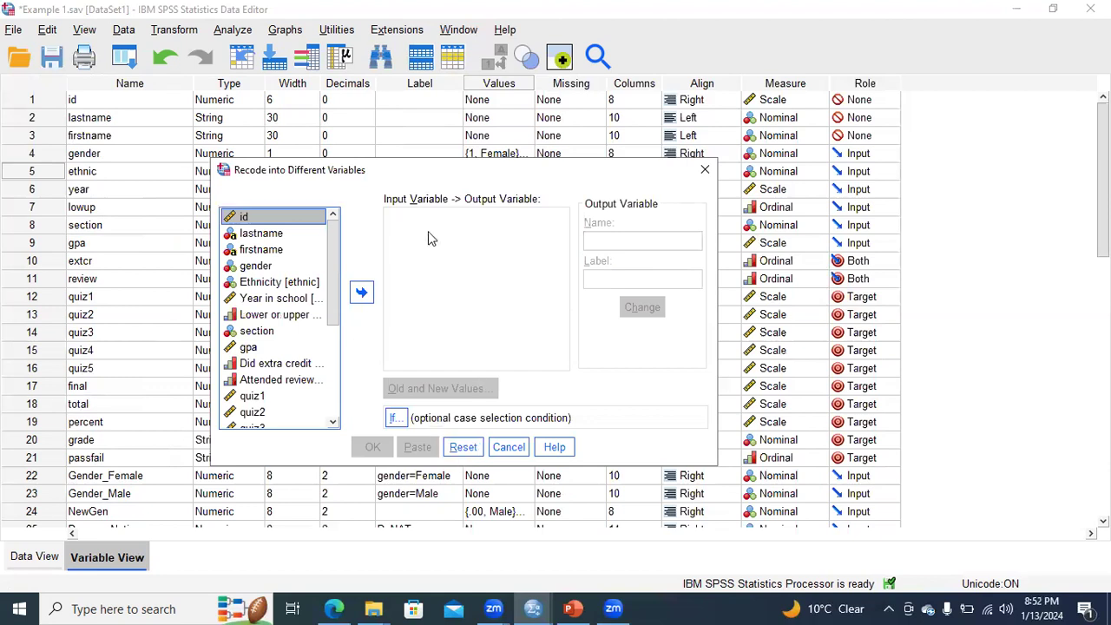
click(293, 285)
click(361, 294)
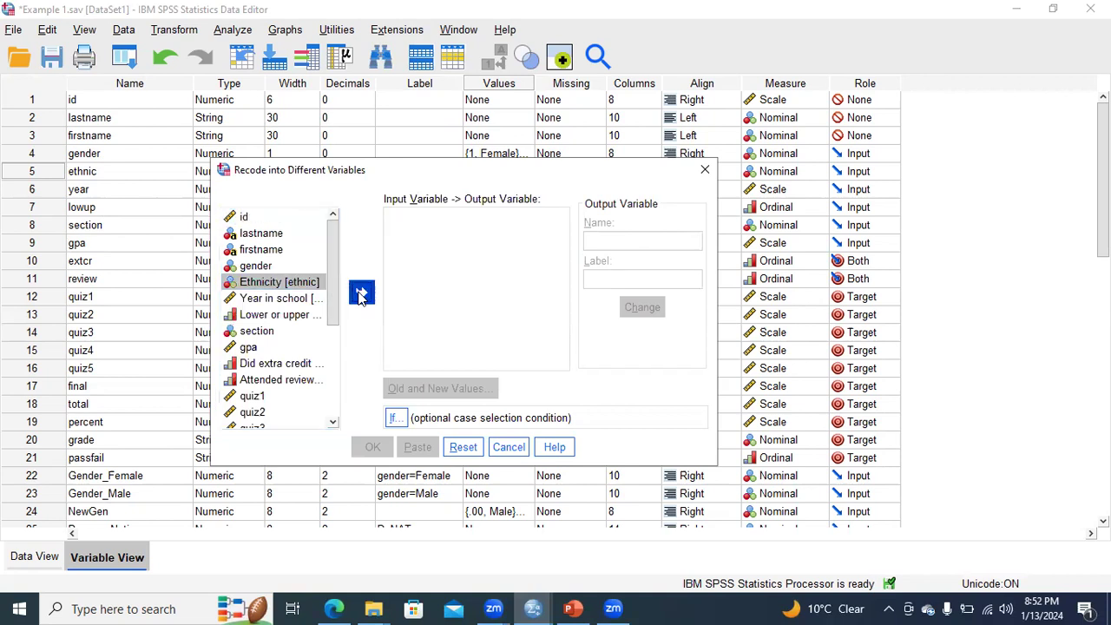
click(596, 239)
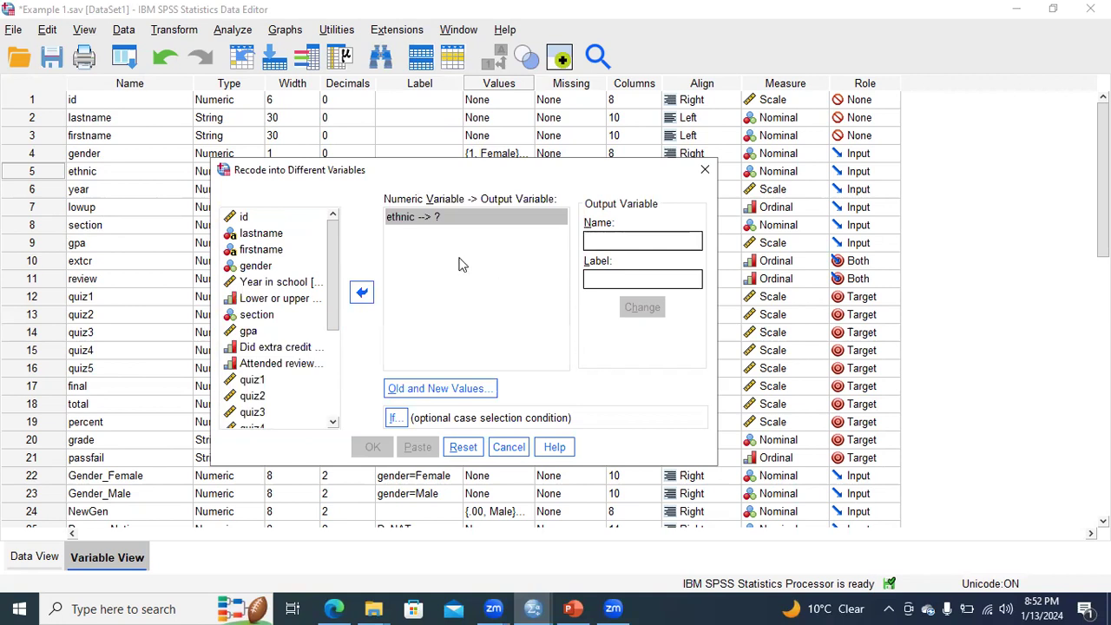
click(447, 220)
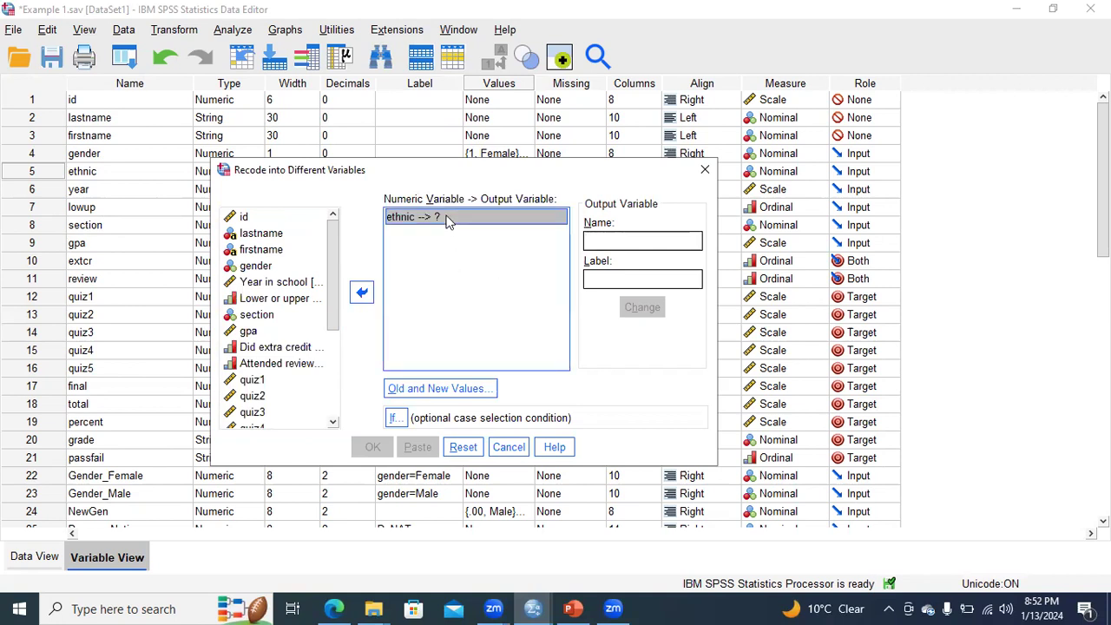
click(591, 240)
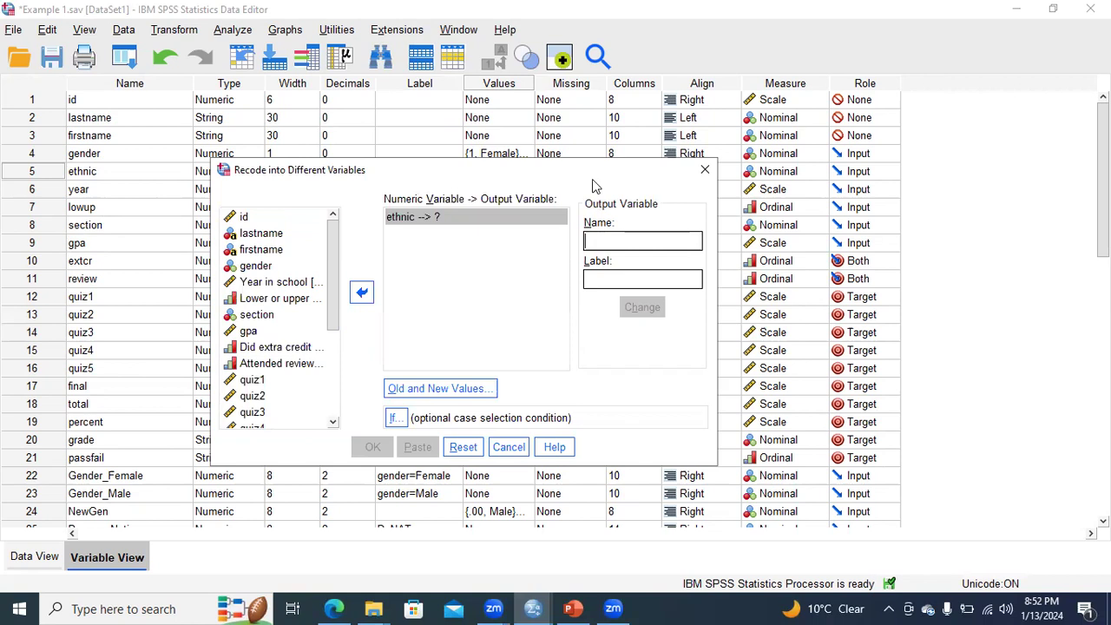
Move the recode dialog clear of the ethnic row and check that variable's code for Asian
drag(593, 167, 610, 238)
click(521, 172)
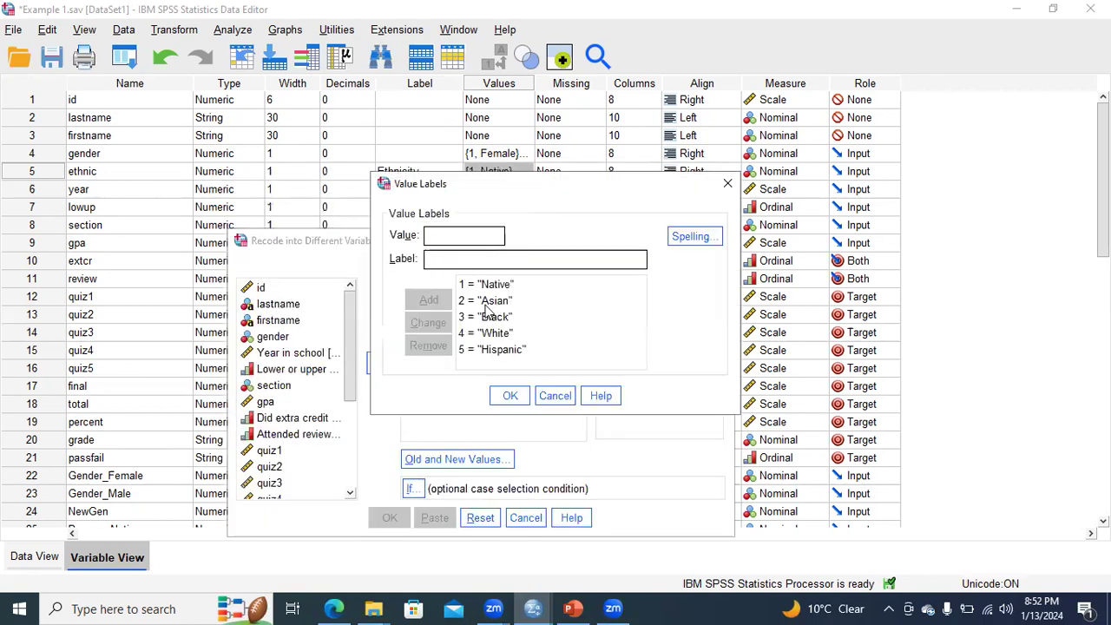
click(728, 183)
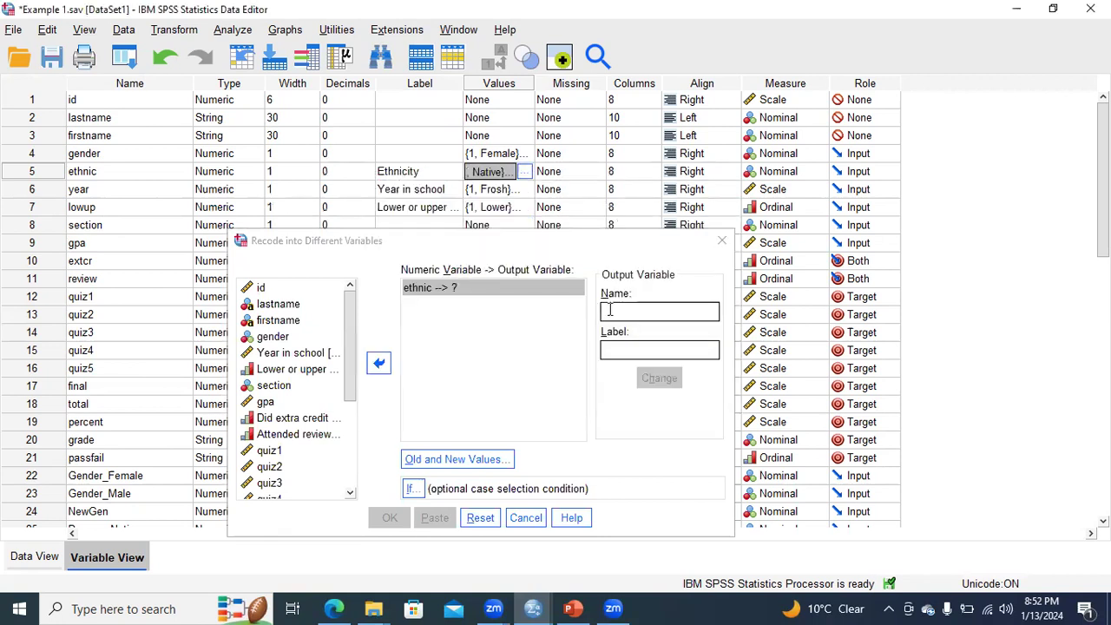
Name the output variable Dummy_Asian with the label D_Asian and apply it to ethnic
click(610, 309)
text(Dummy)
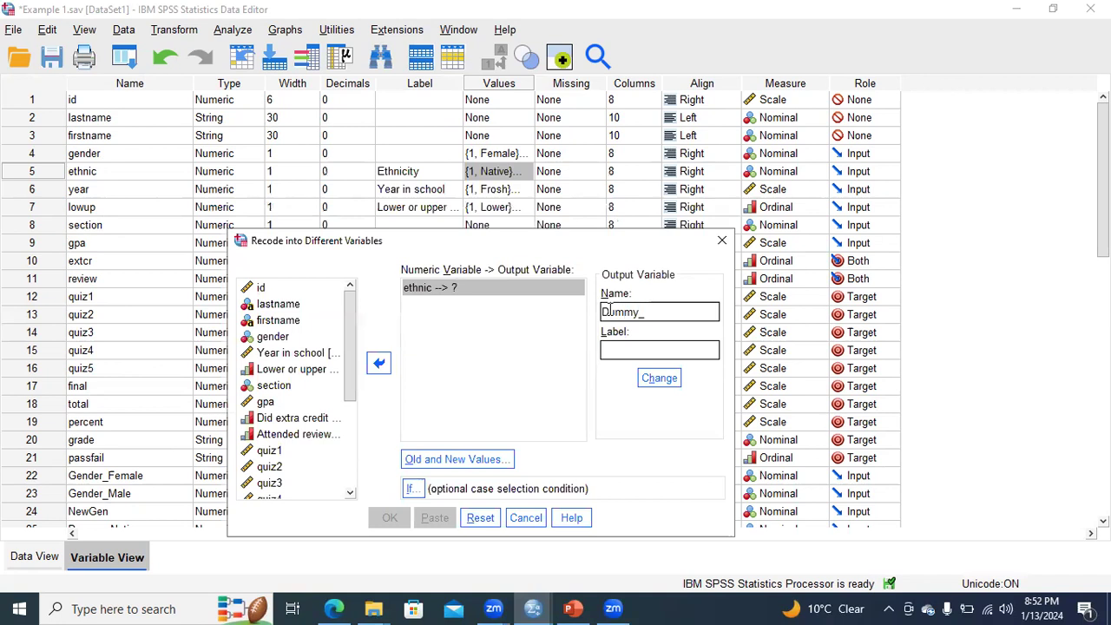
text(_Asian)
click(620, 347)
text(D_Asian)
click(663, 382)
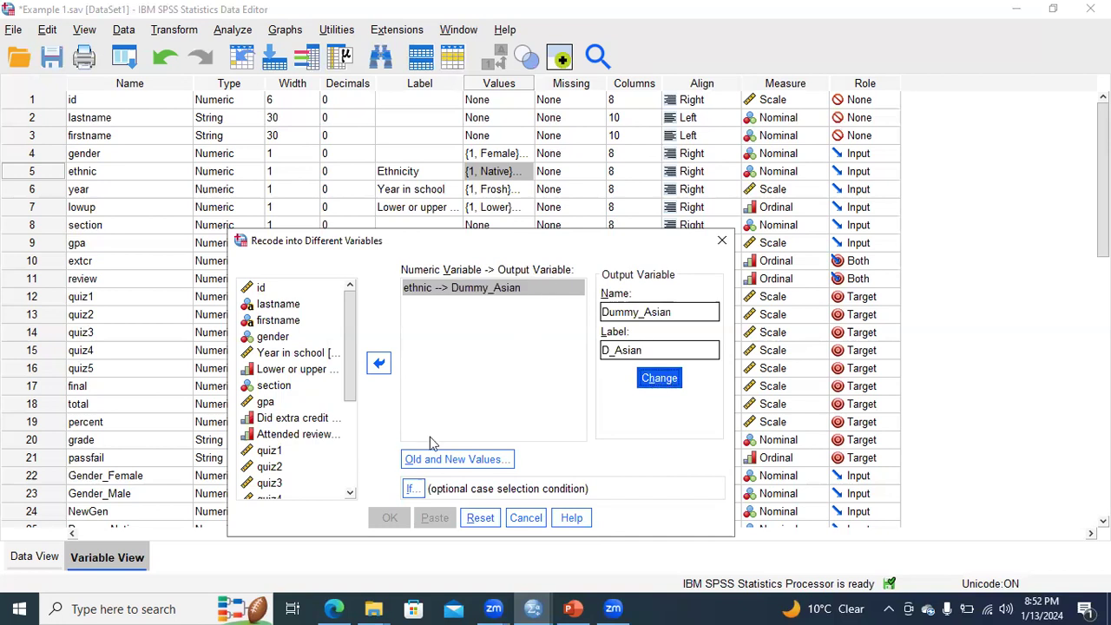
Define the recoding for Dummy_Asian: old value 2 becomes 1 and all other values become 0
click(442, 466)
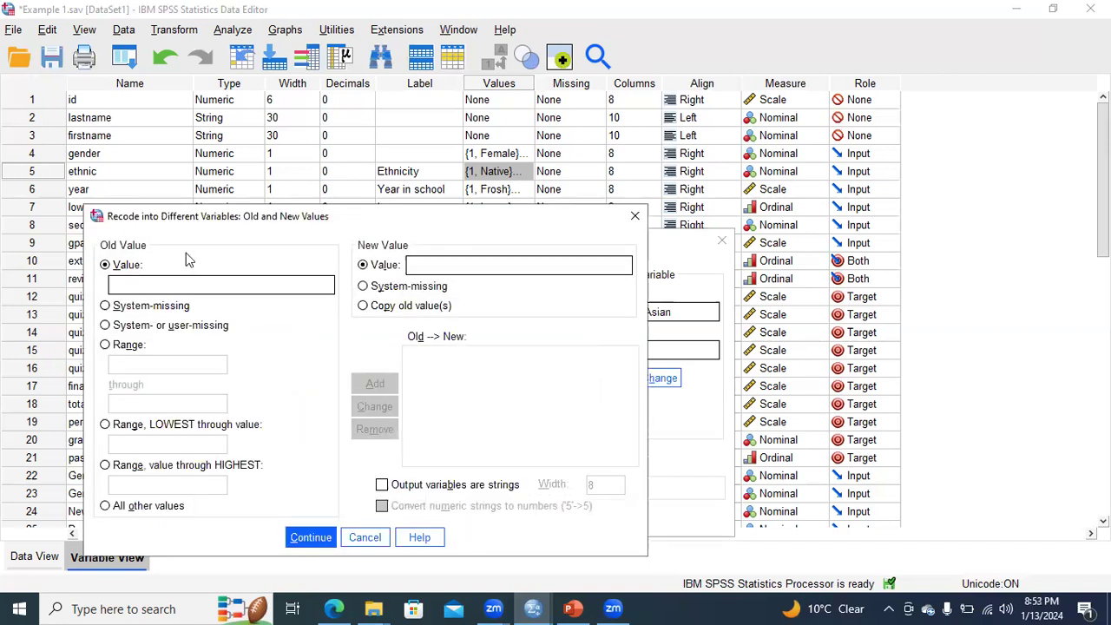
click(125, 288)
text(2)
click(430, 266)
text(1)
click(375, 383)
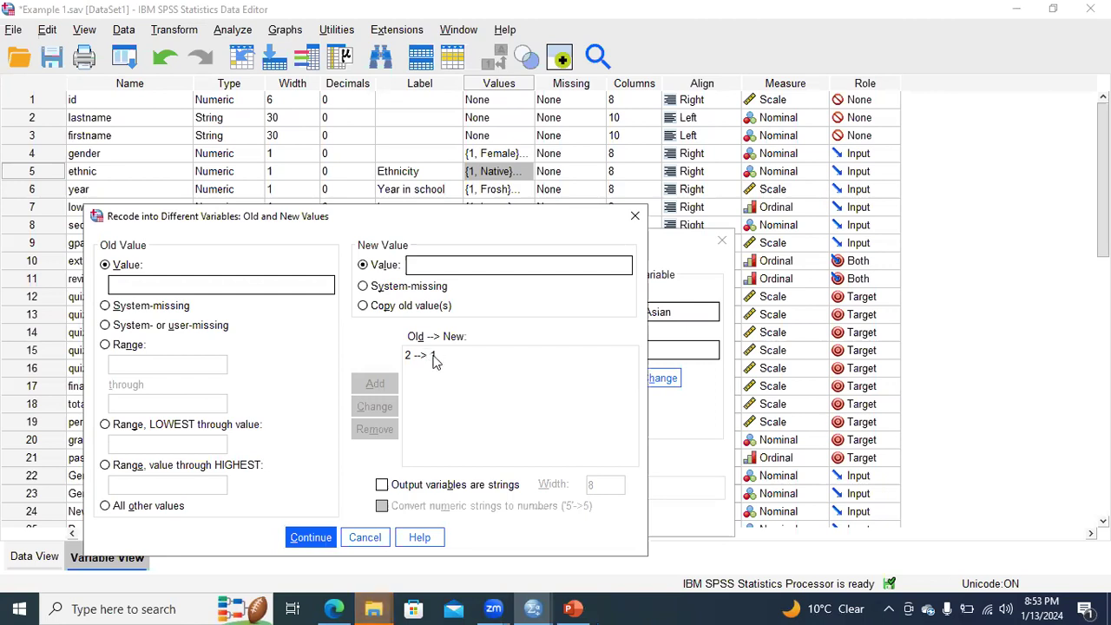
click(106, 507)
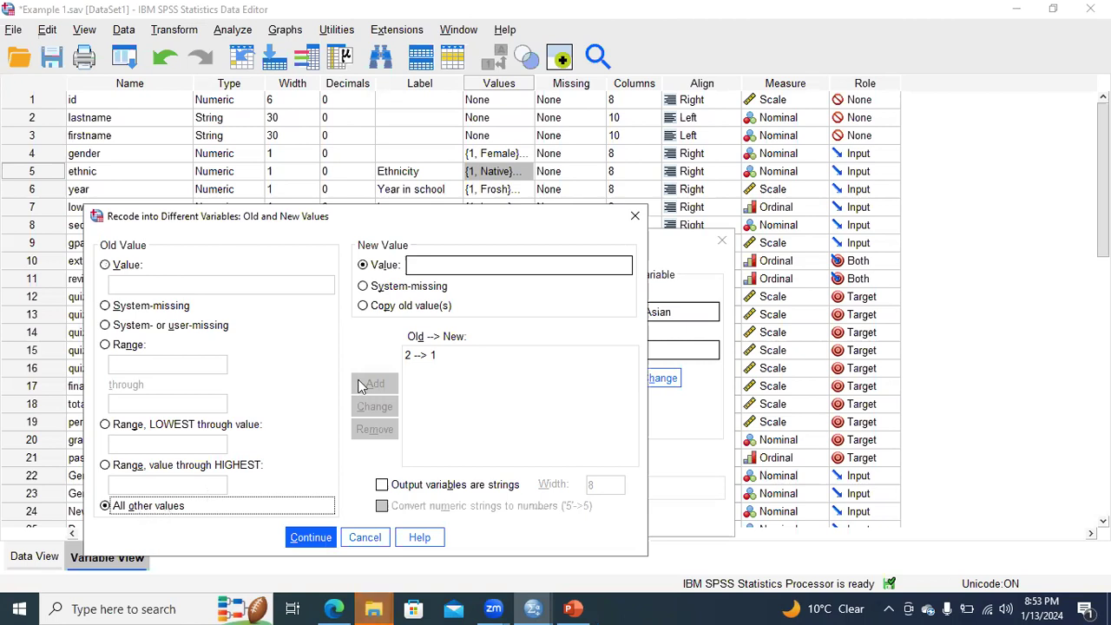
click(429, 264)
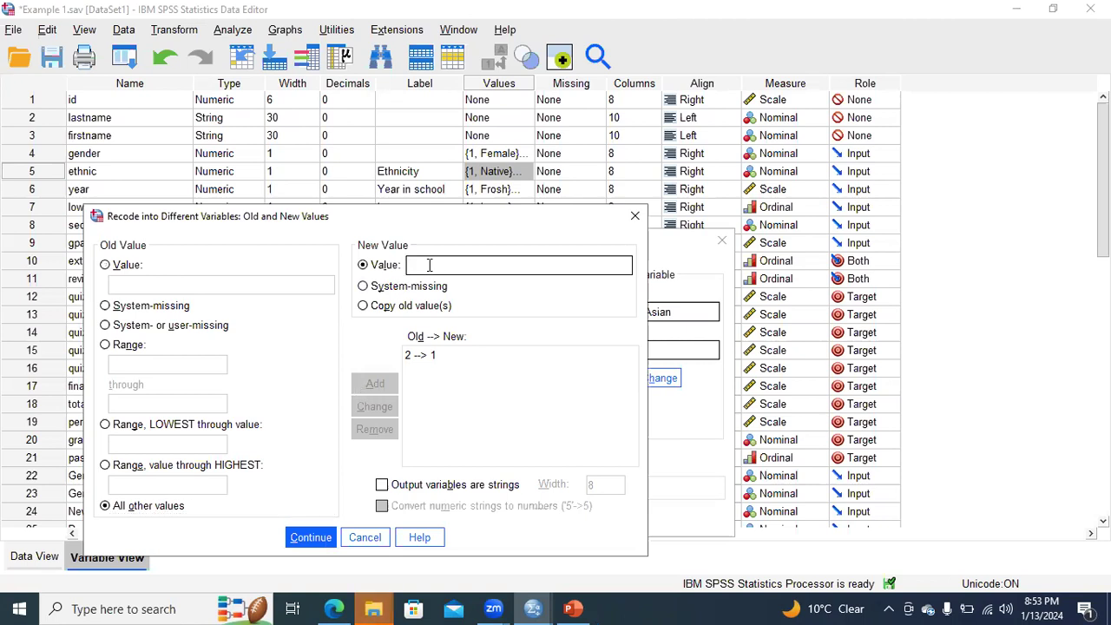
text(0)
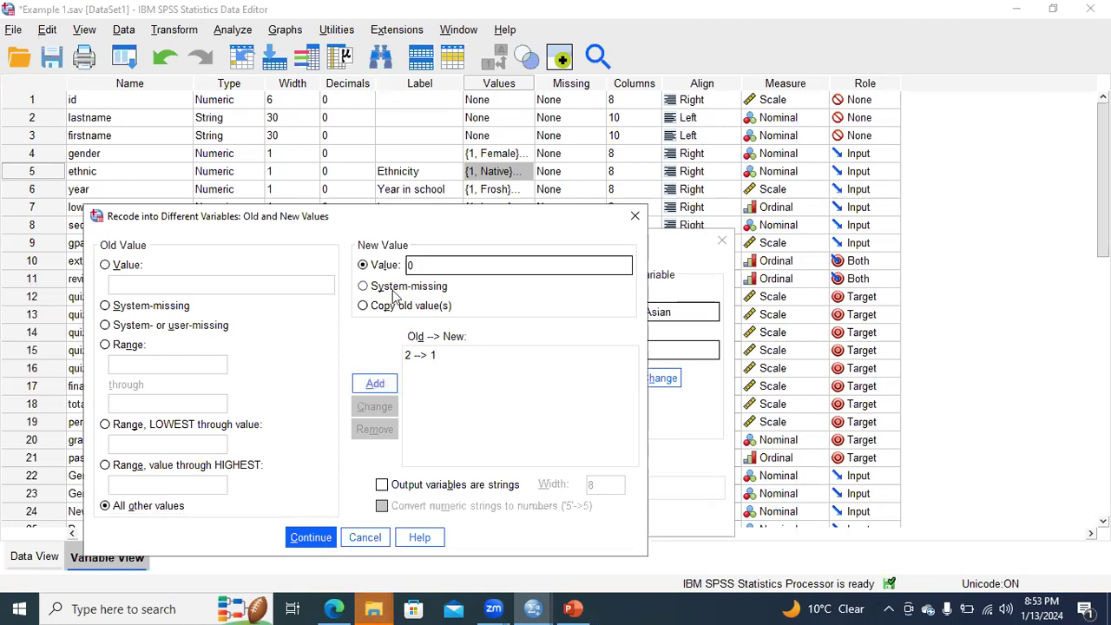
click(379, 386)
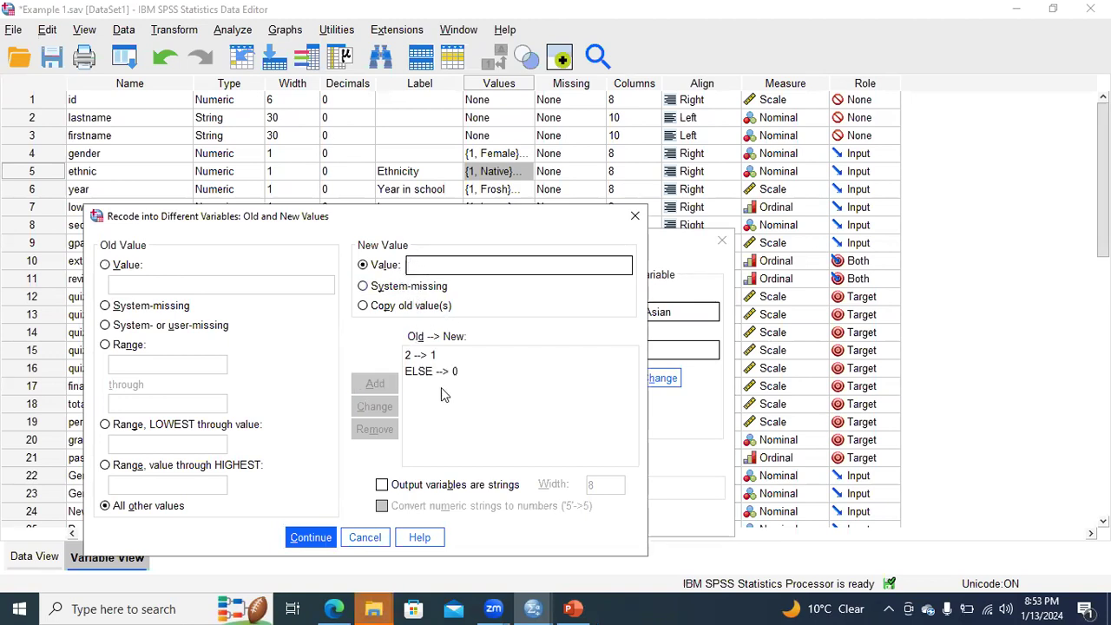
click(317, 538)
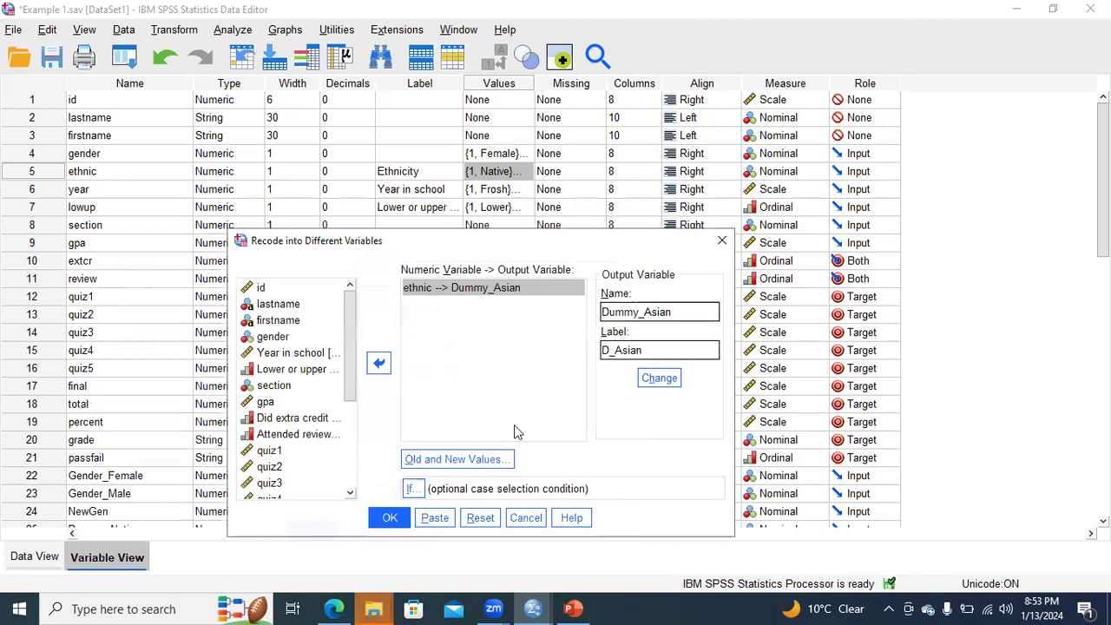
Run the recode of ethnic into Dummy_Asian and switch back to the Data Editor
click(388, 517)
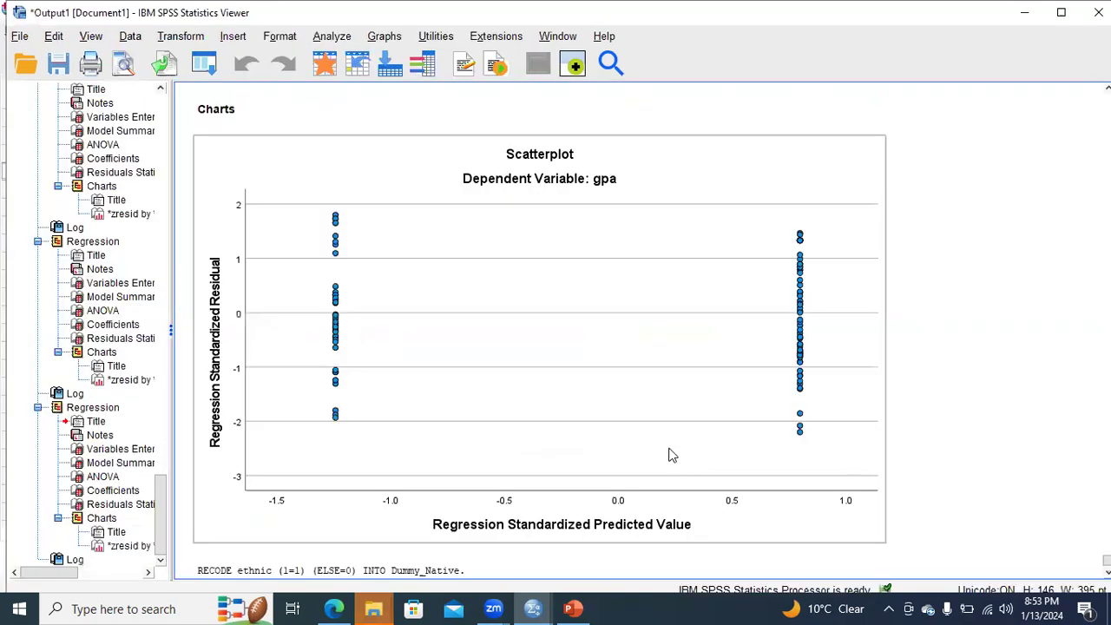
click(535, 606)
click(559, 565)
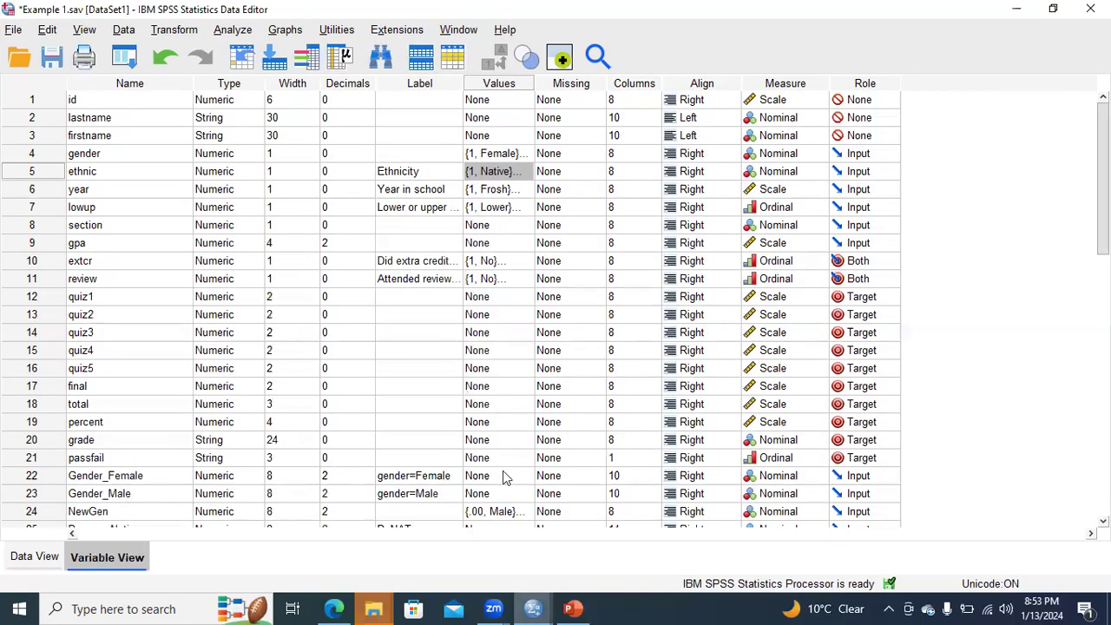
Review the Dummy_Native and Dummy_Asian rows at the end of the variable list
scroll(556, 309, down, 1)
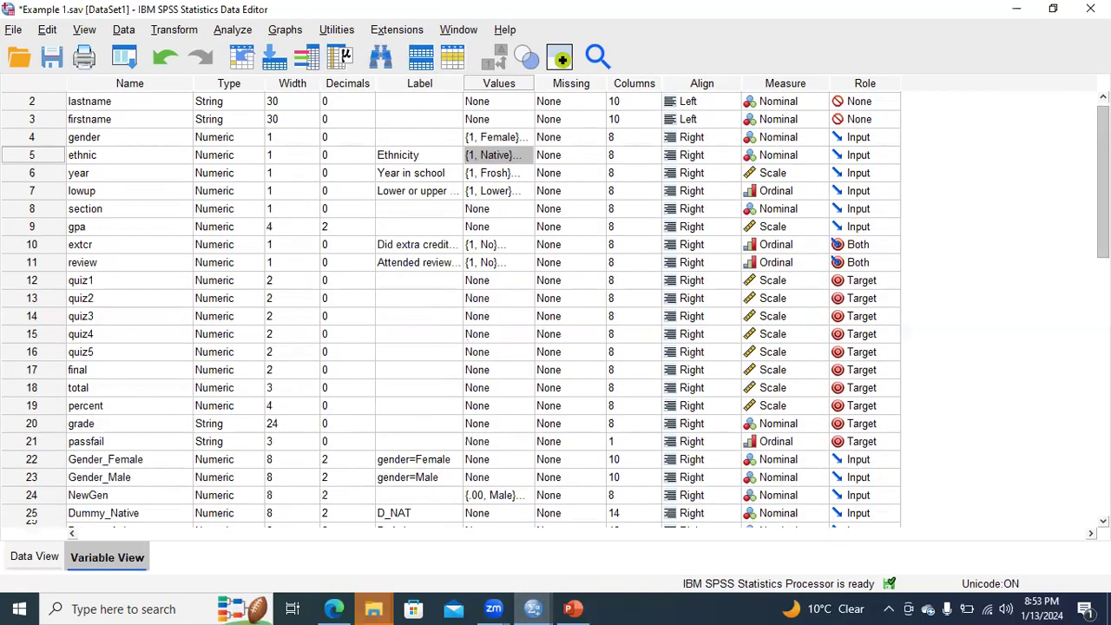
scroll(289, 315, down, 4)
click(42, 336)
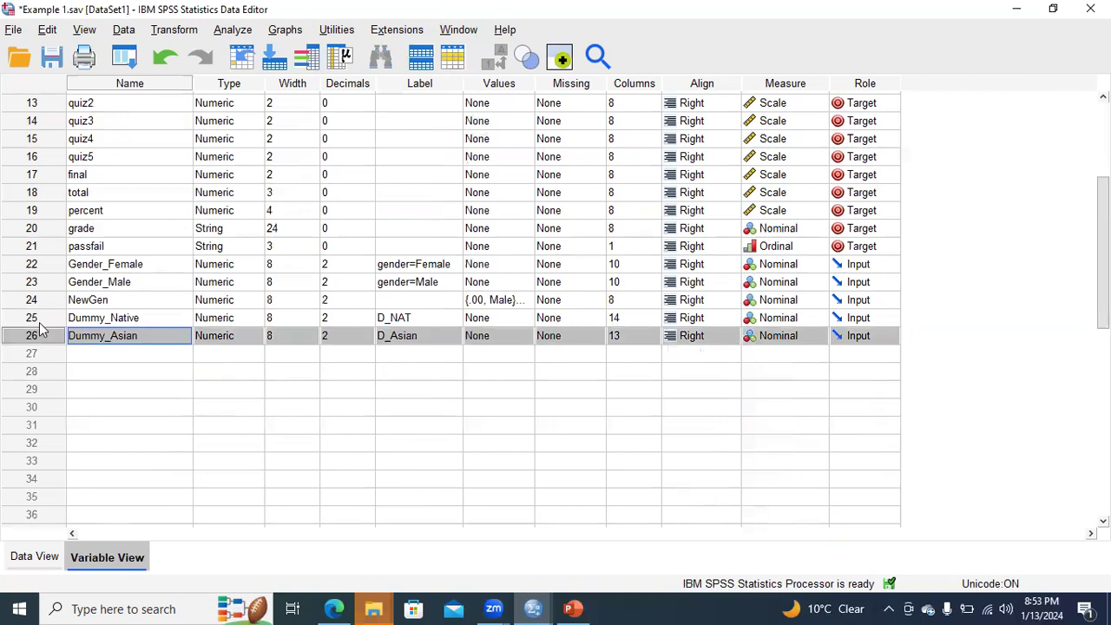
click(39, 319)
click(39, 337)
Check the value labels of the ethnic variable for the code of the Black category
scroll(1100, 251, up, 4)
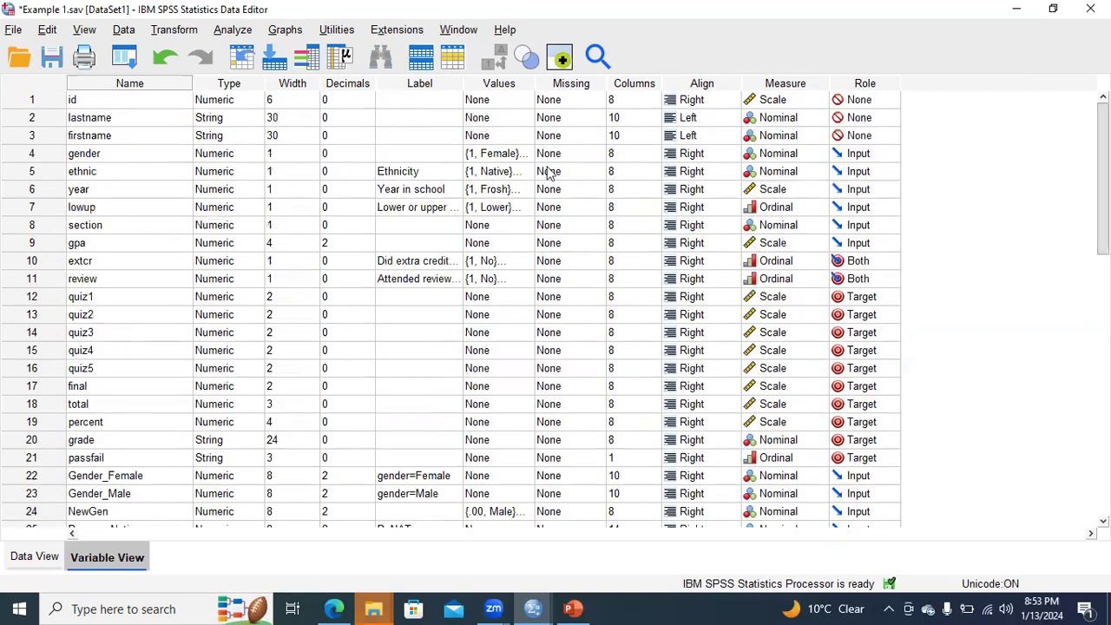
click(515, 171)
click(526, 171)
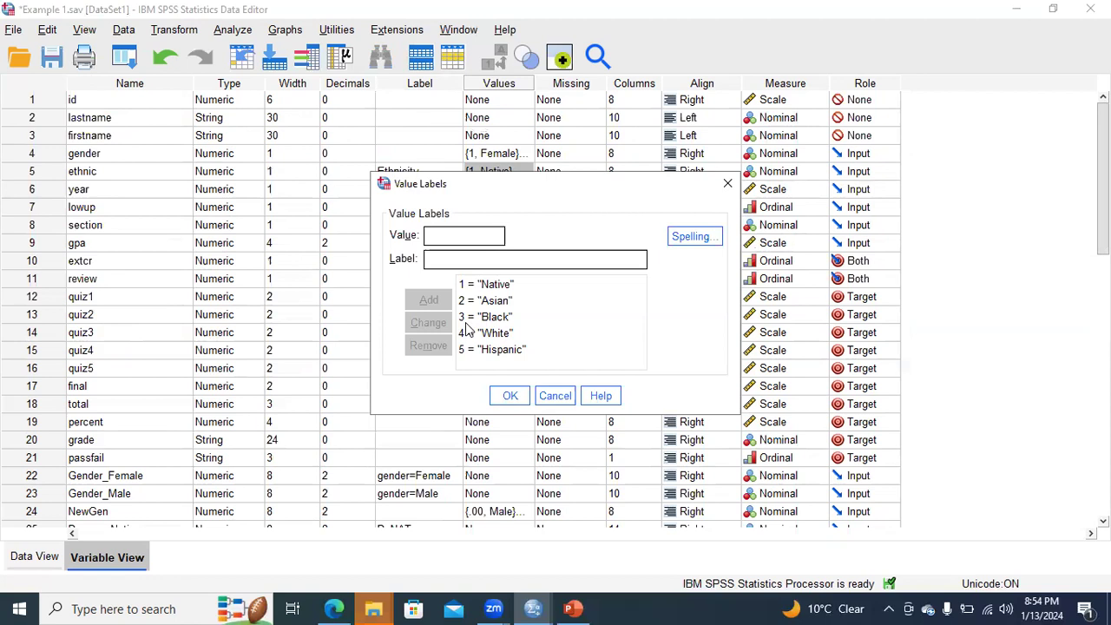
click(727, 183)
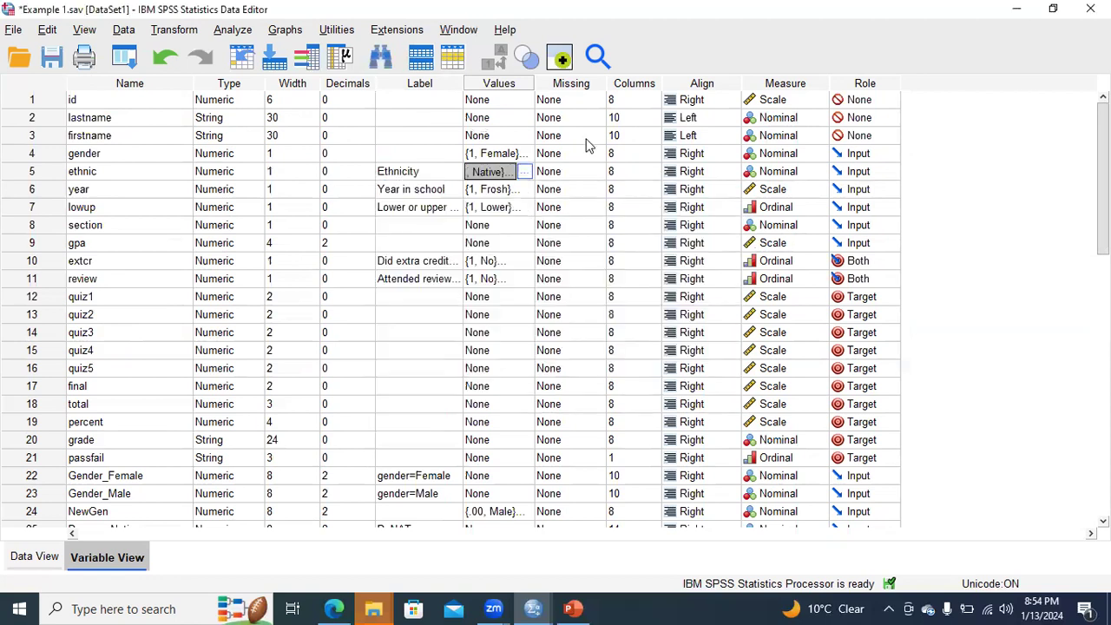
Start a new recode into different variables, clear the previous setup and add ethnic as the input variable
click(248, 39)
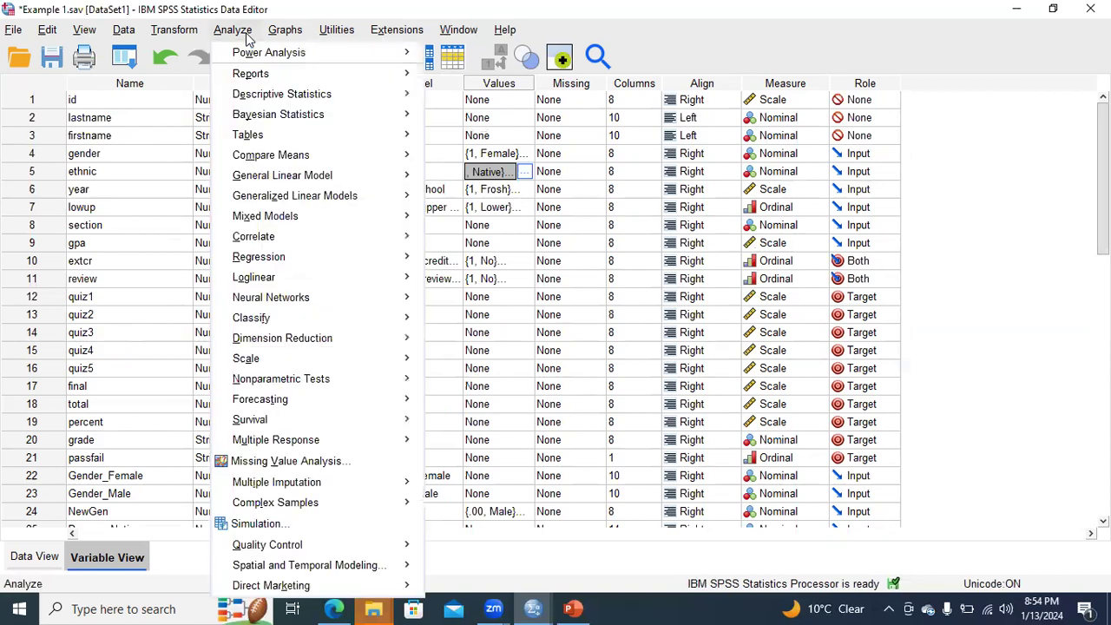
key(Escape)
click(196, 35)
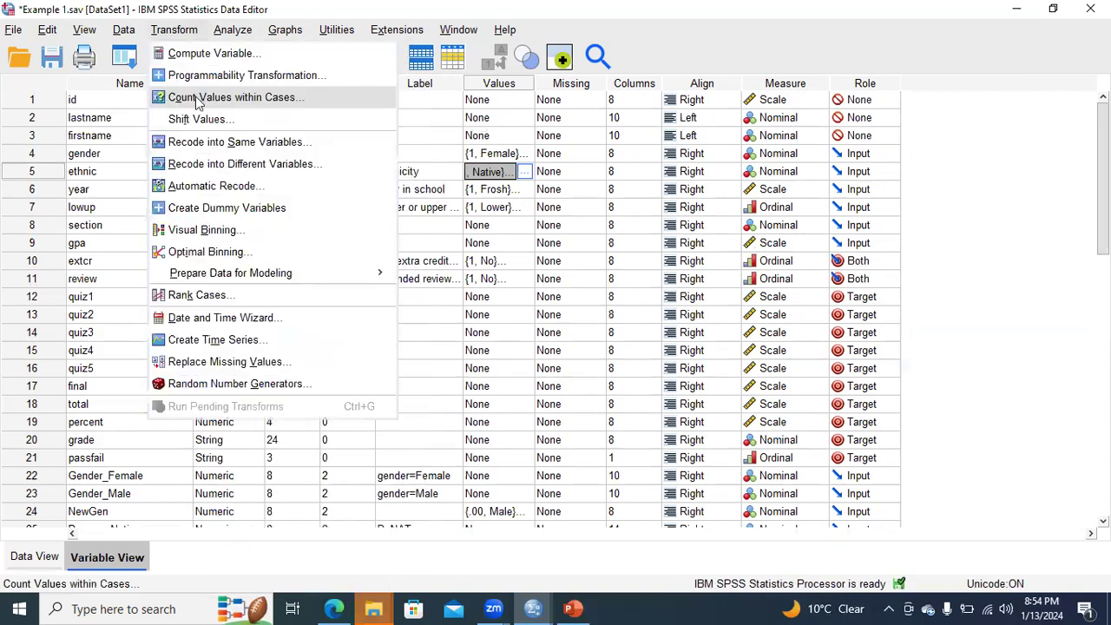
click(199, 170)
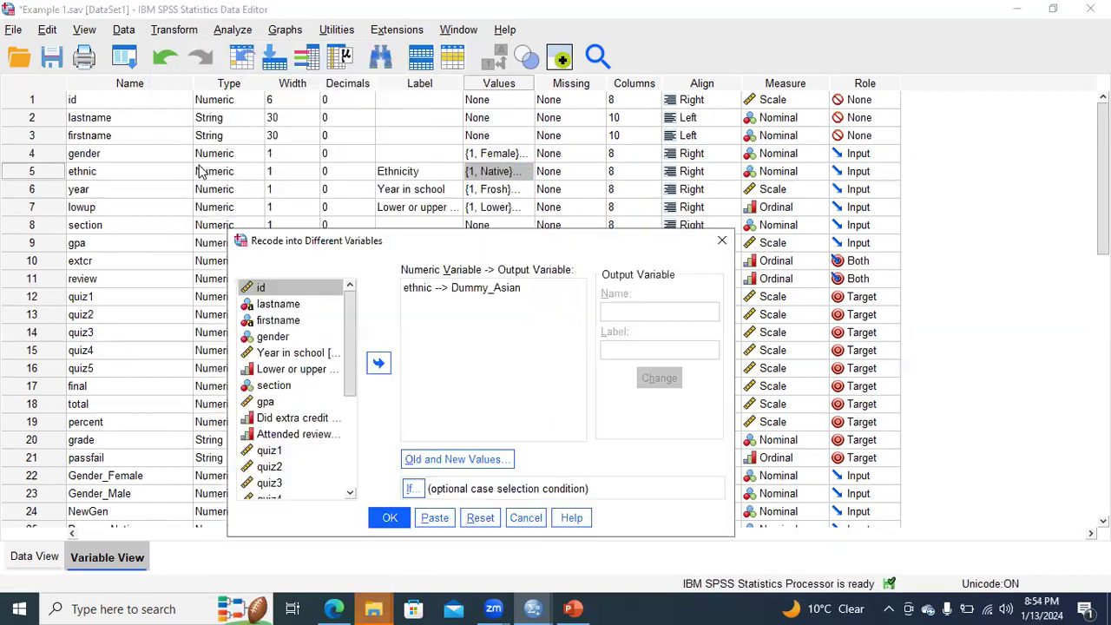
click(469, 287)
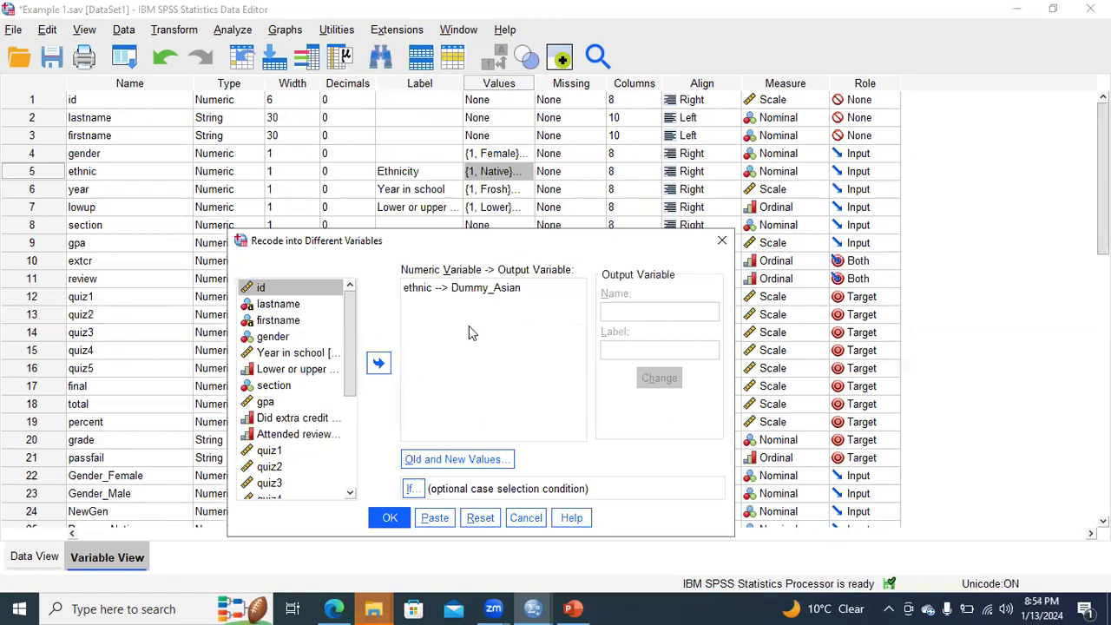
click(479, 518)
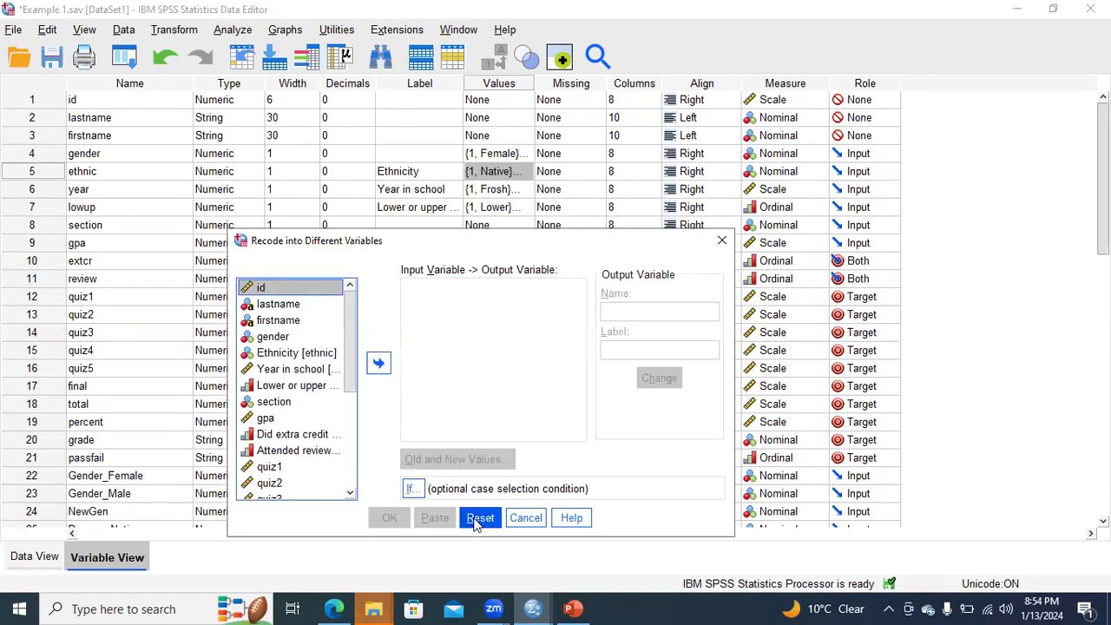
click(318, 354)
click(378, 362)
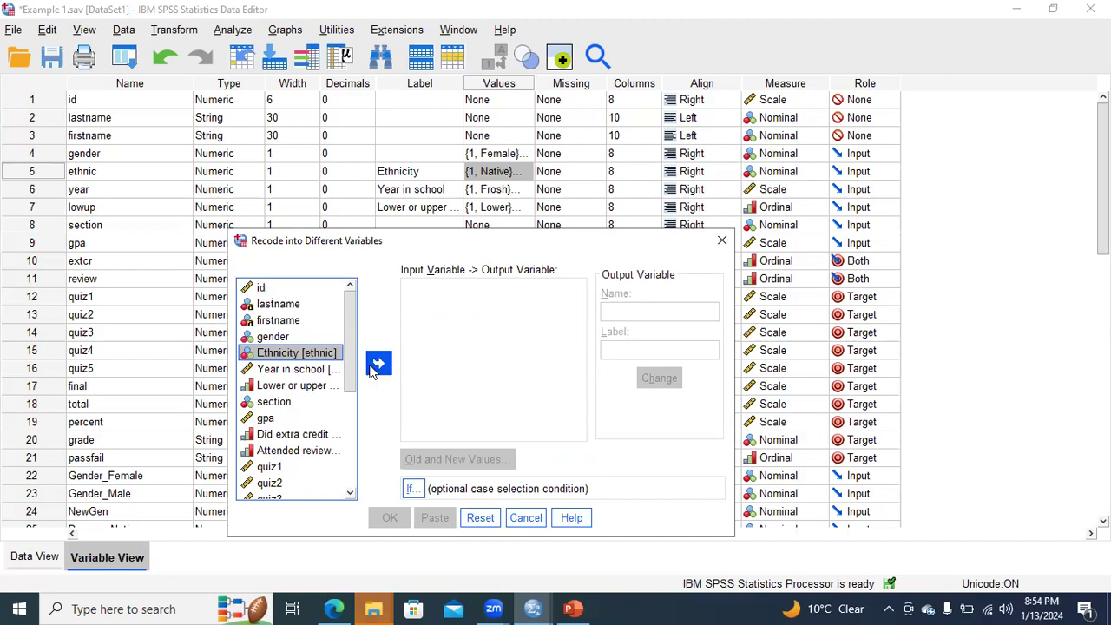
Name the output variable Dummy_Black with the label D_BLK and apply it to ethnic
click(627, 313)
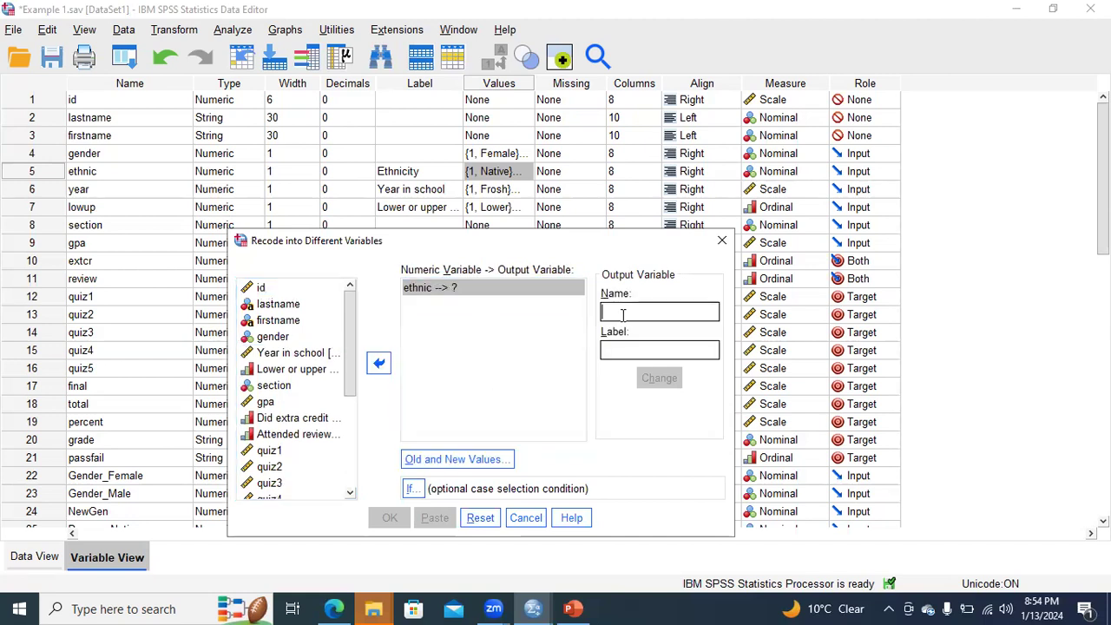
text(Dummy_)
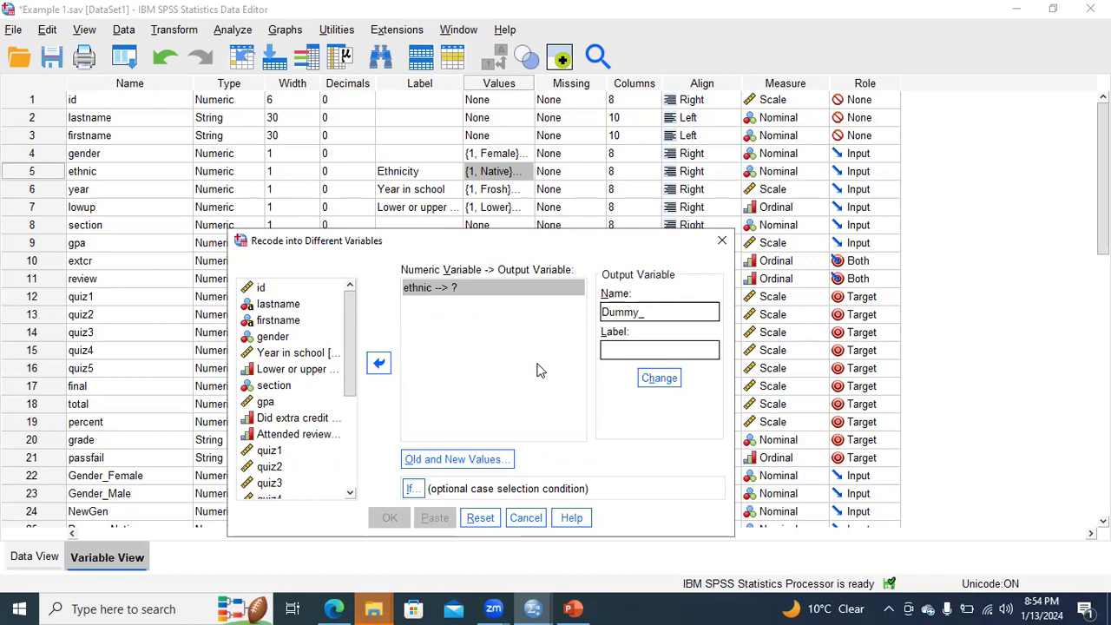
text(Black)
click(623, 344)
text(D_Blk)
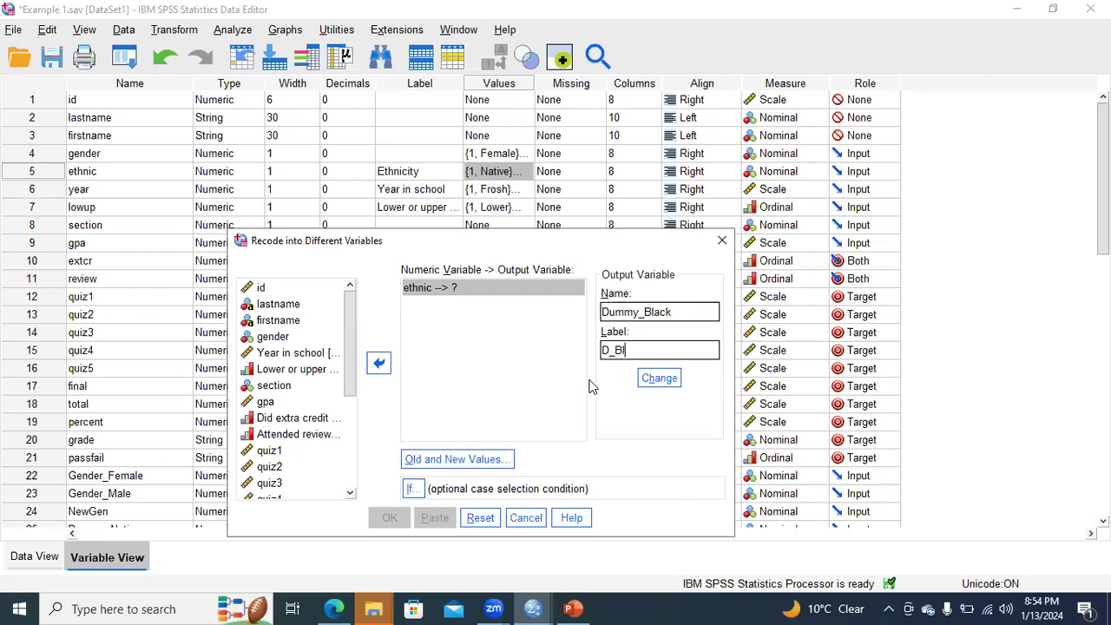
click(656, 386)
click(656, 384)
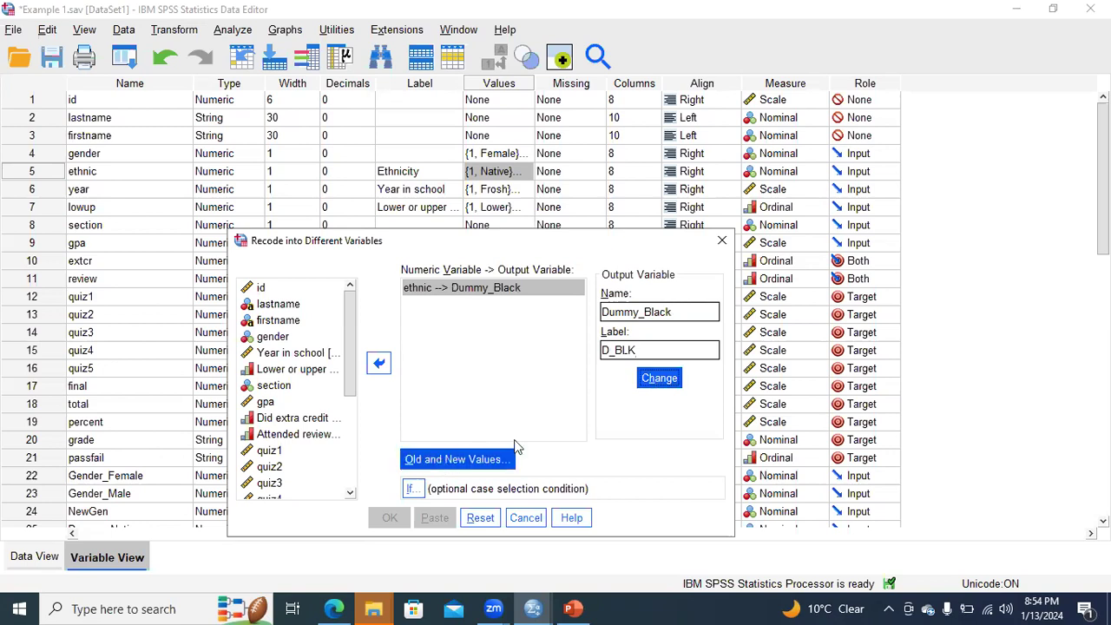
Define the recoding for Dummy_Black: old value 3 becomes 1 and all other values become 0
click(476, 466)
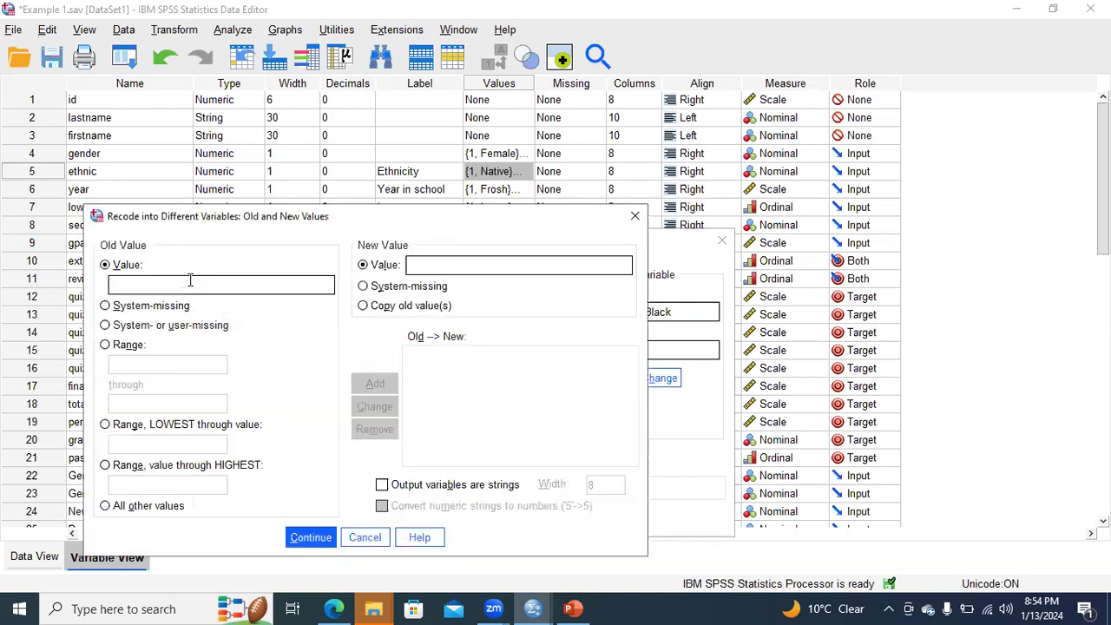
text(3)
click(417, 264)
text(1)
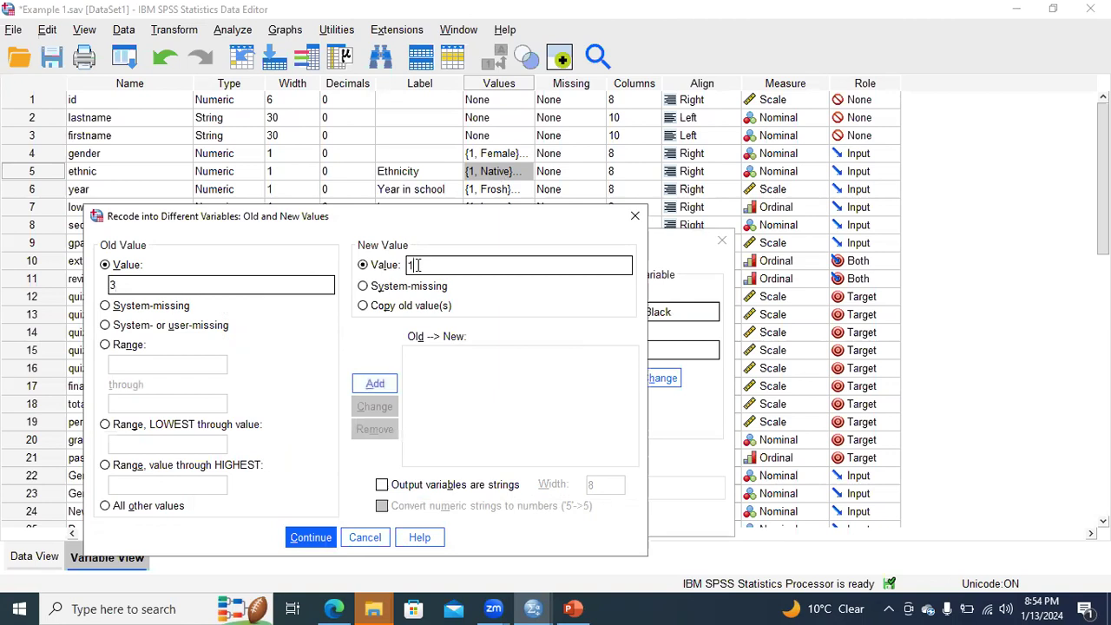
click(376, 384)
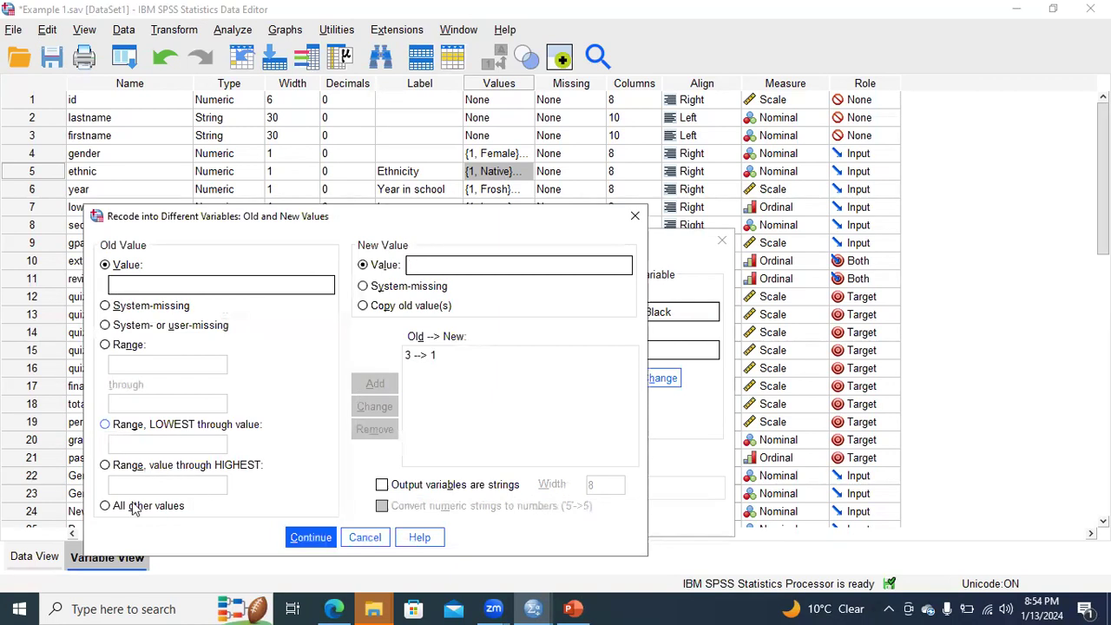
click(106, 506)
click(439, 265)
text(0)
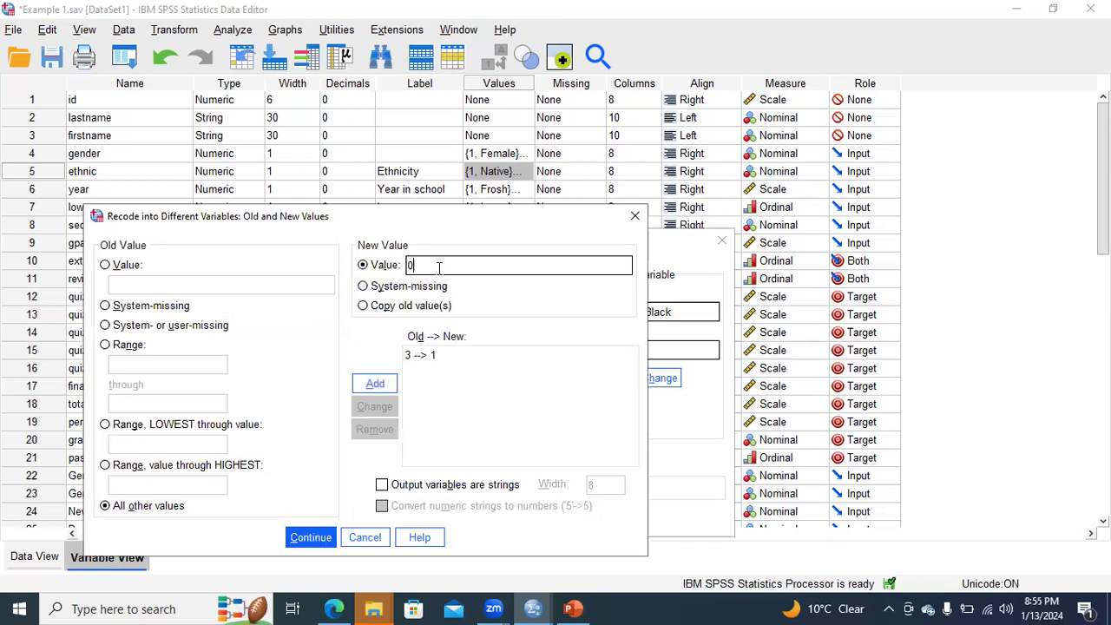
click(381, 389)
click(323, 537)
Run the recode of ethnic into Dummy_Black and switch back to the Data Editor
click(390, 518)
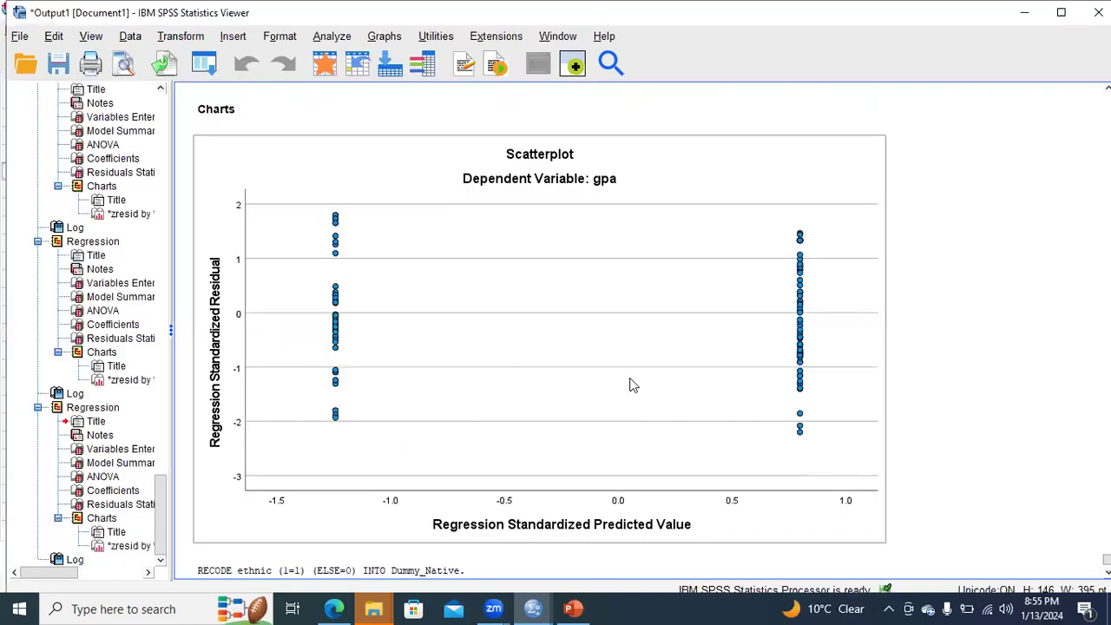
click(535, 608)
click(622, 526)
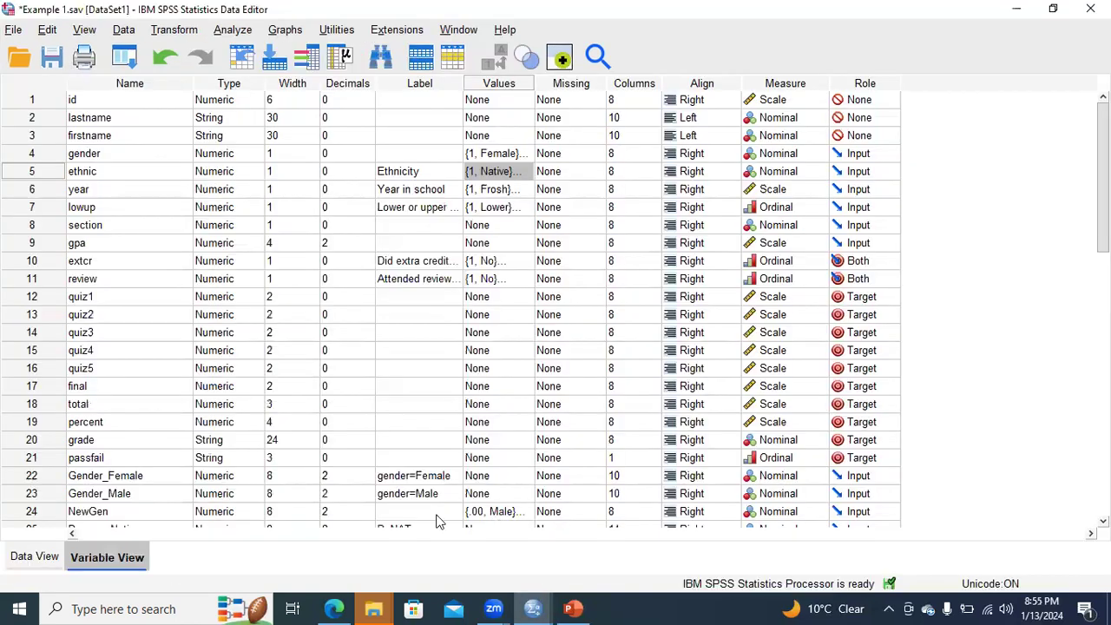
Review the Dummy_Native, Dummy_Asian and Dummy_Black rows in the variable list
scroll(472, 417, down, 3)
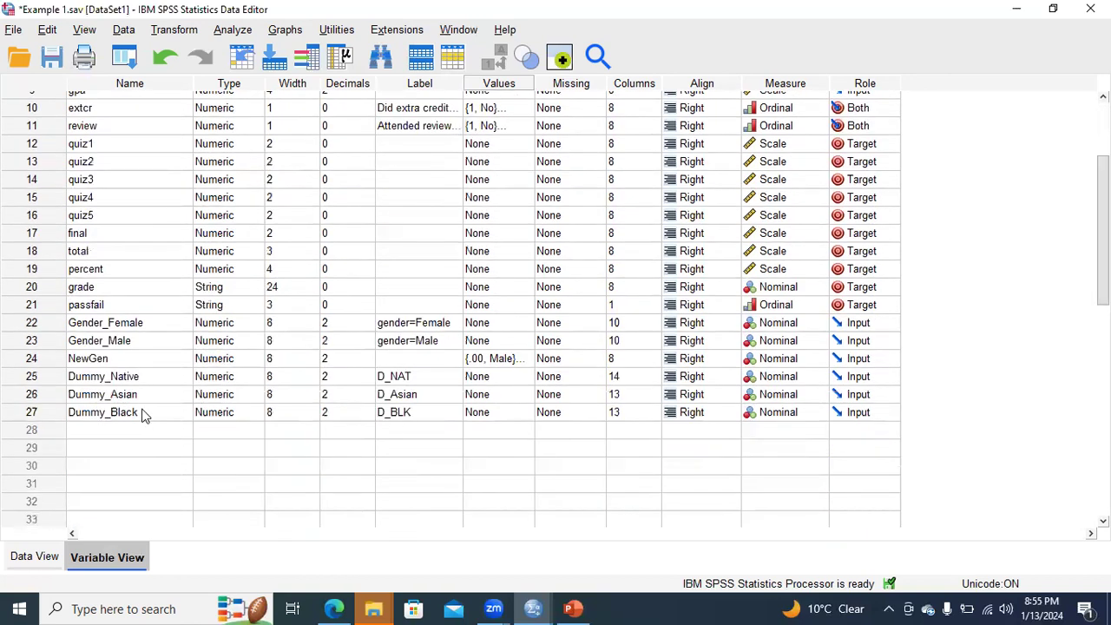
click(45, 377)
click(48, 396)
click(32, 413)
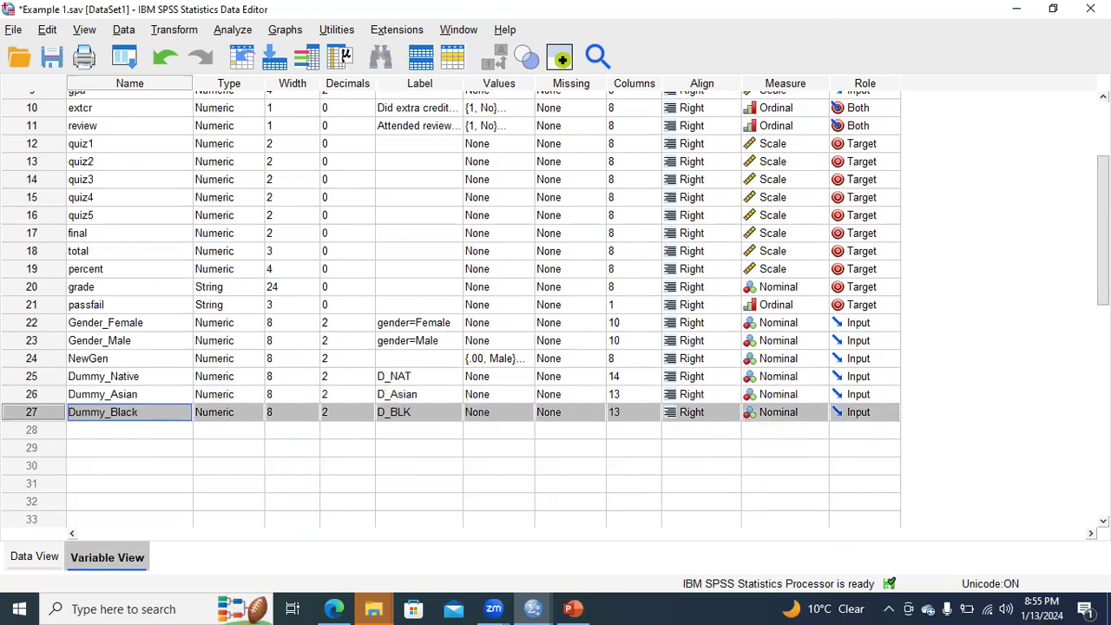
Check the value labels of the ethnic variable for the code of the White category
scroll(613, 183, up, 3)
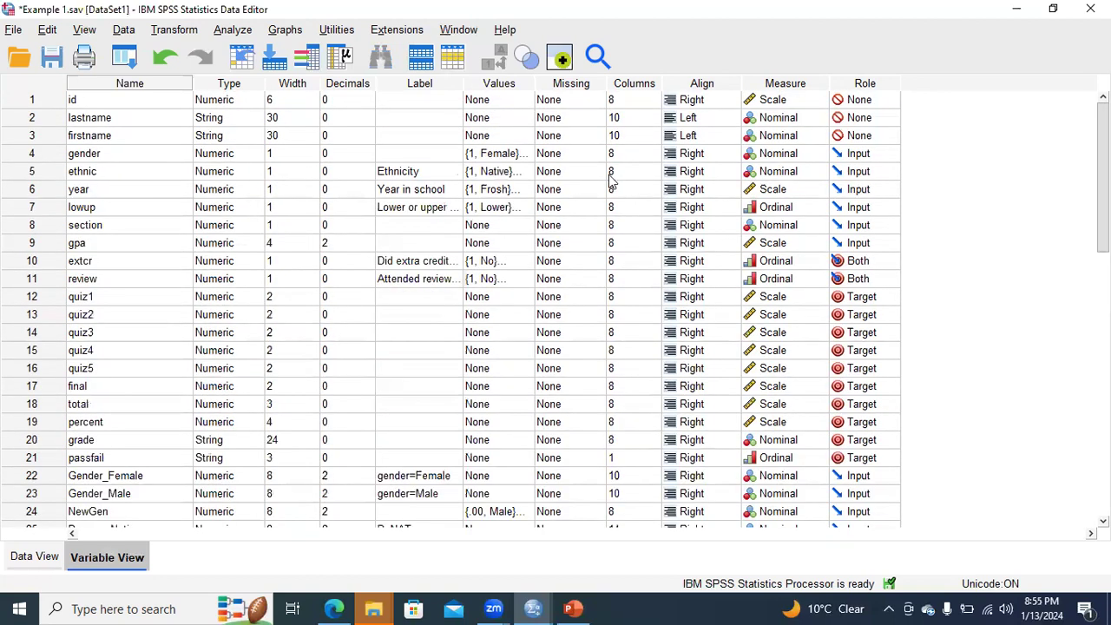
click(518, 176)
click(525, 171)
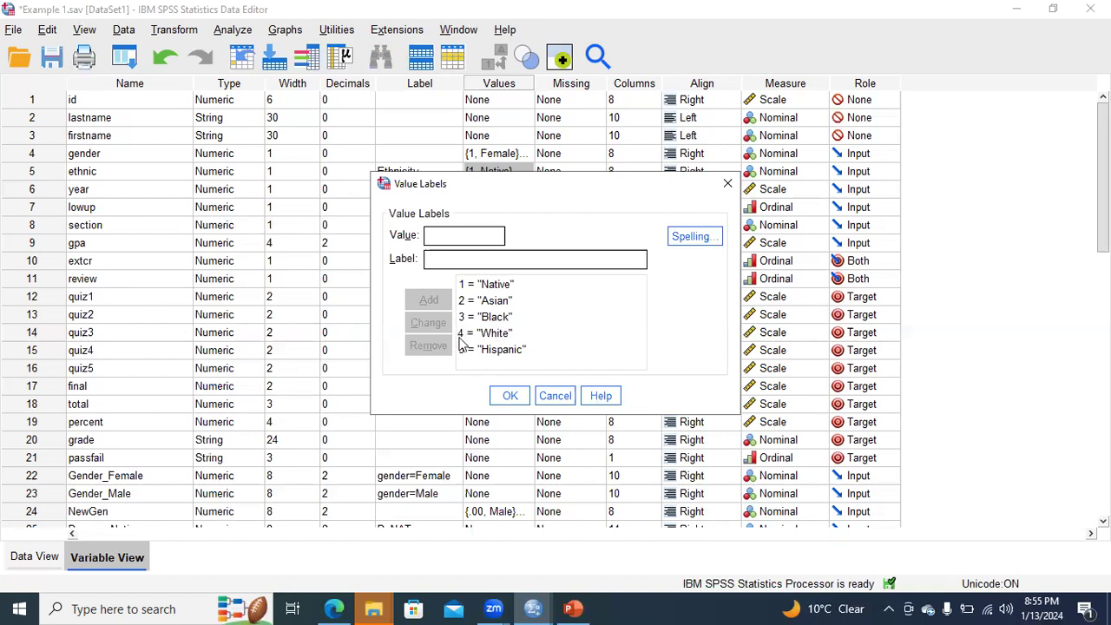
click(727, 183)
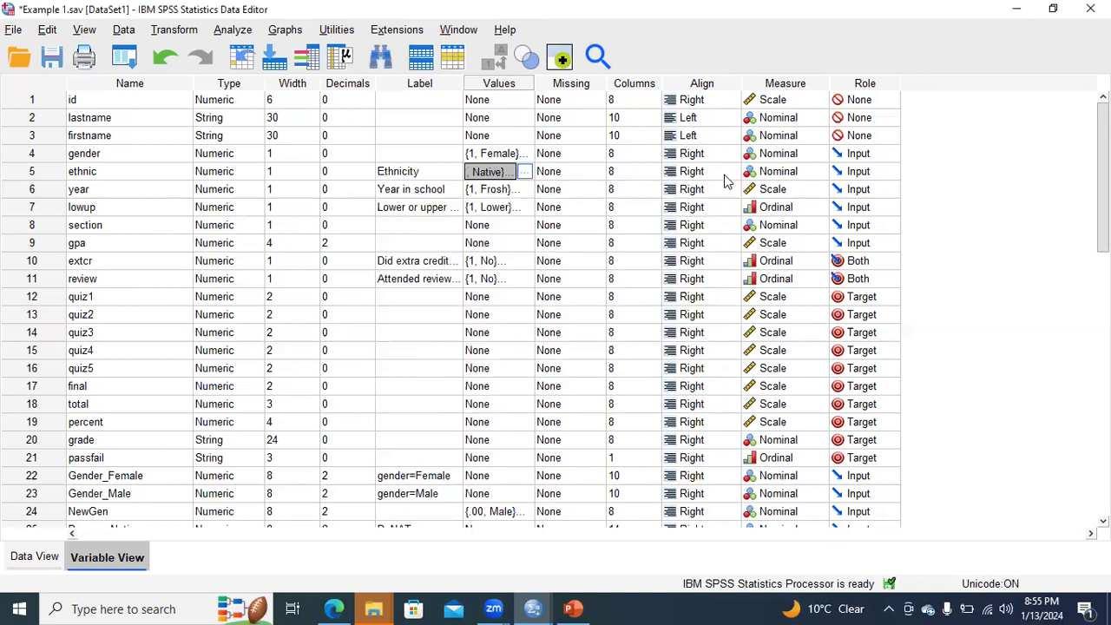
Reopen the recode into different variables, reset the Dummy_Black setup and add ethnic as the input variable
click(198, 31)
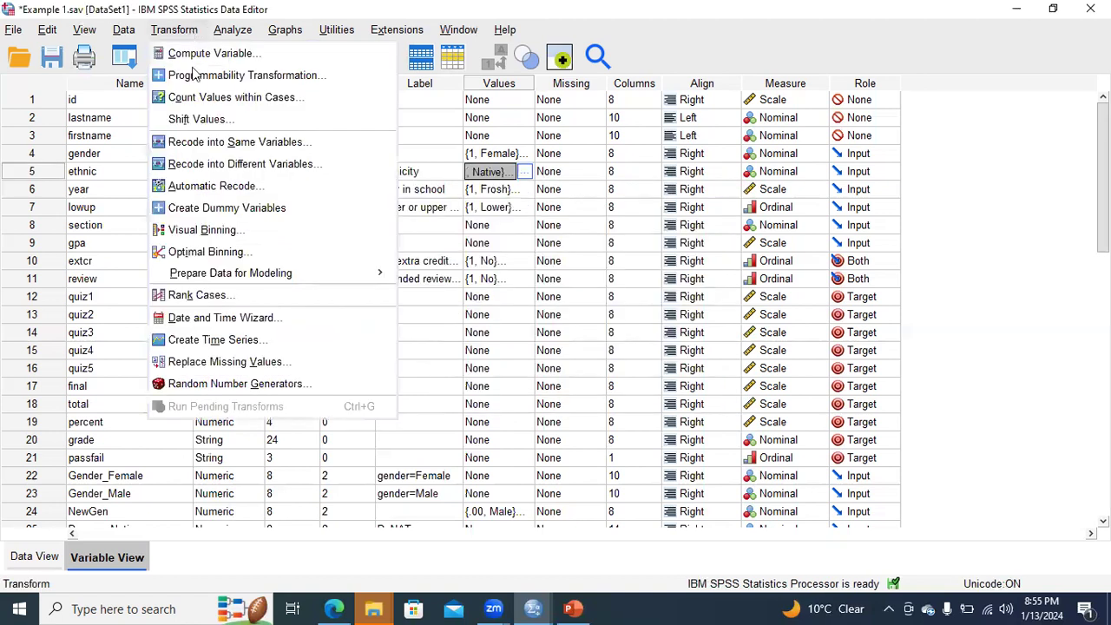
click(201, 164)
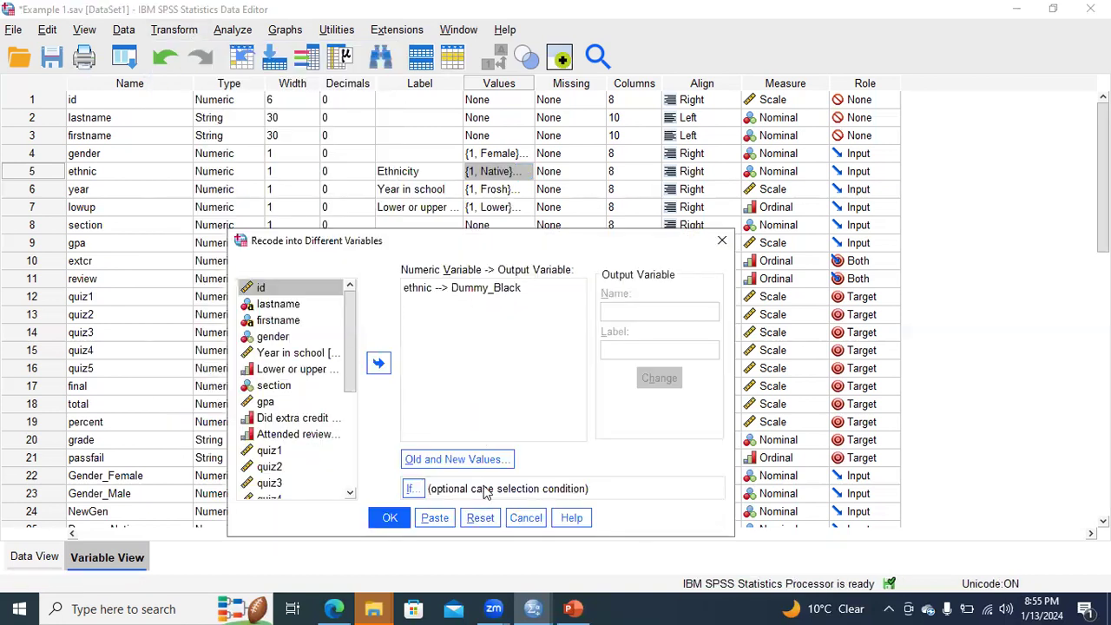
click(480, 517)
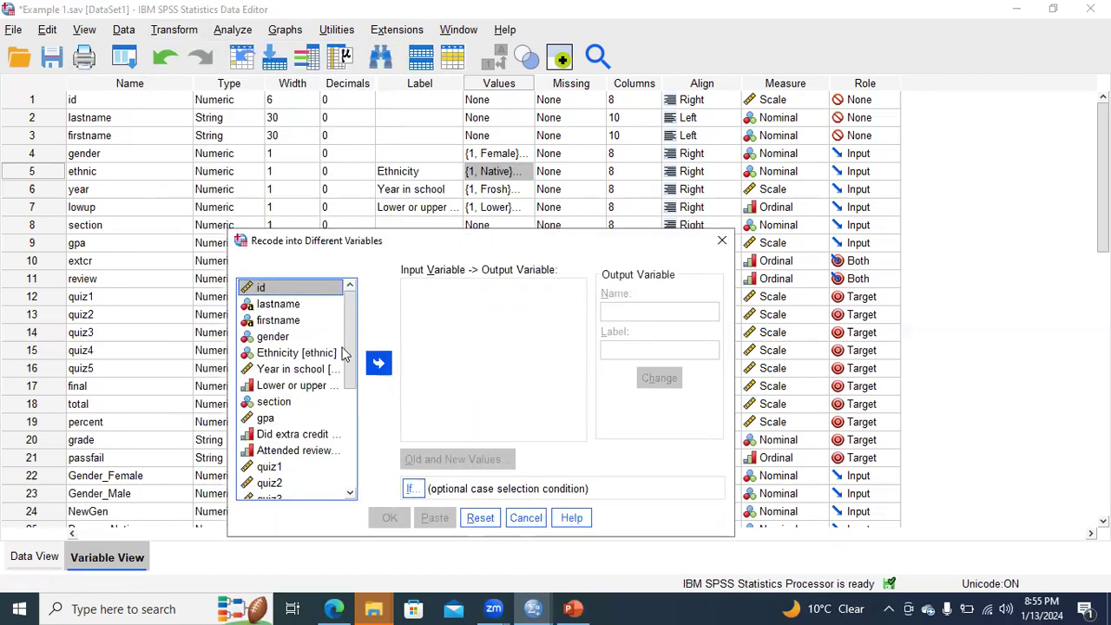
click(323, 353)
click(375, 364)
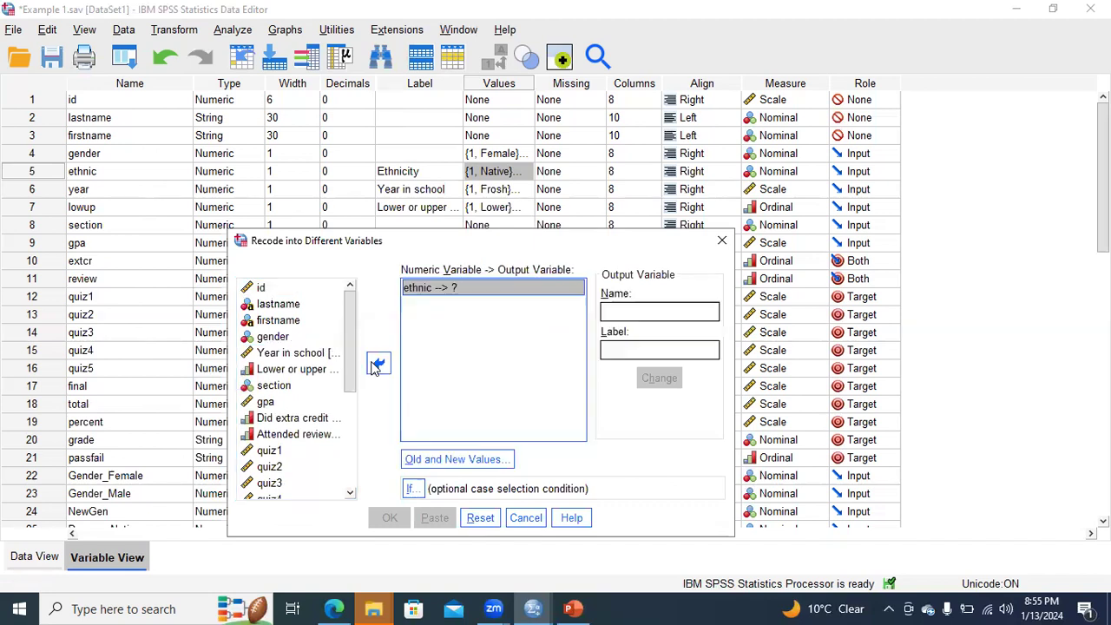
Name the output variable Dummy_White with the label D_White and apply it to ethnic
click(624, 311)
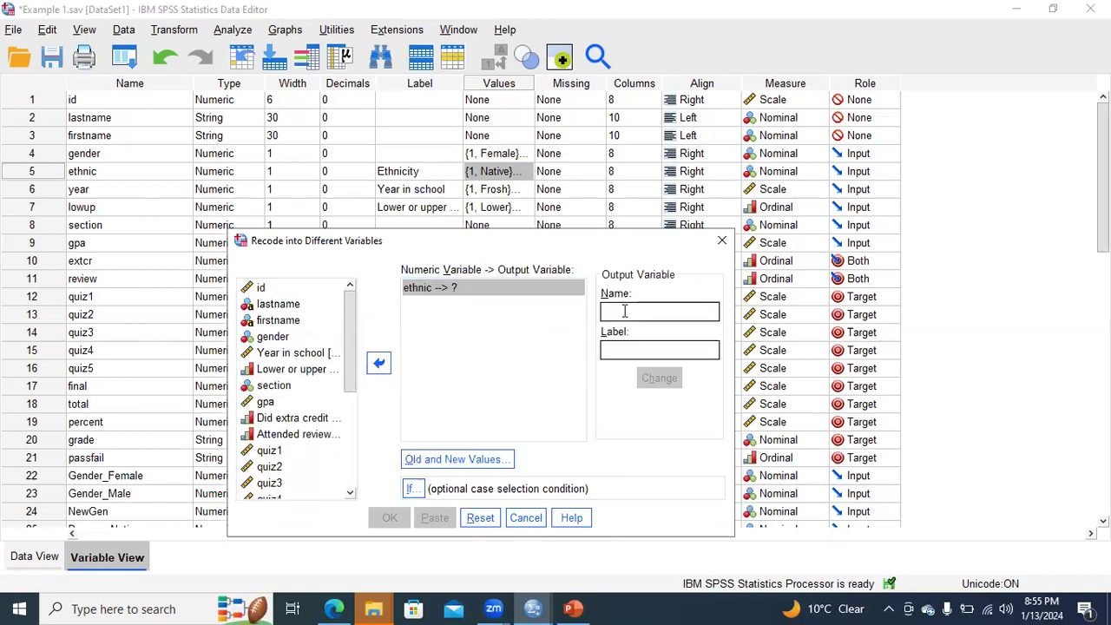
text(Dummy_White)
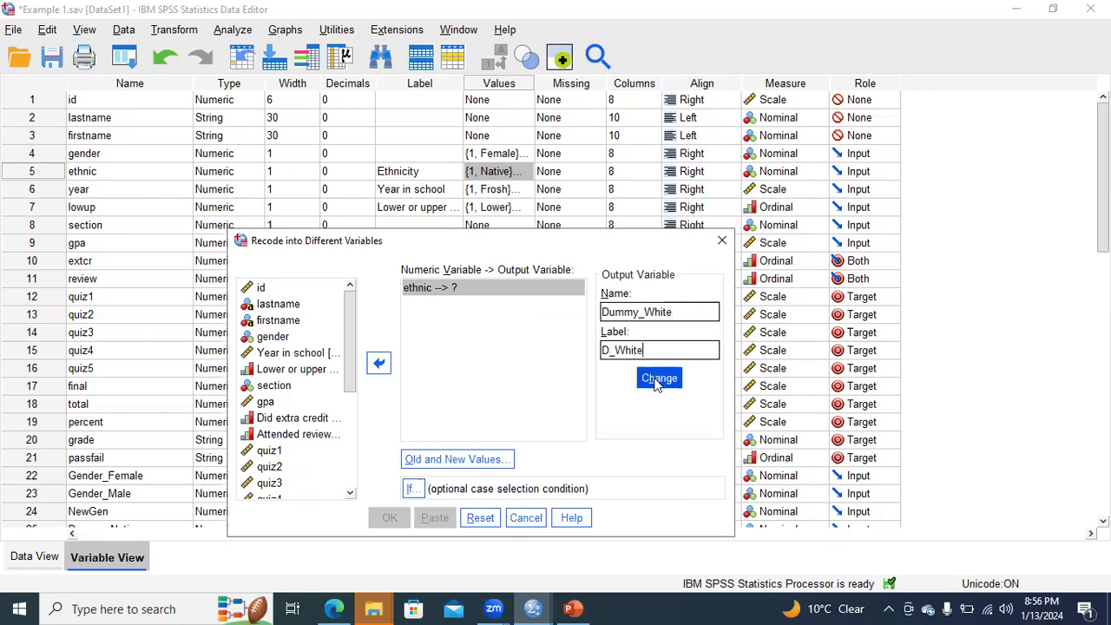
click(657, 380)
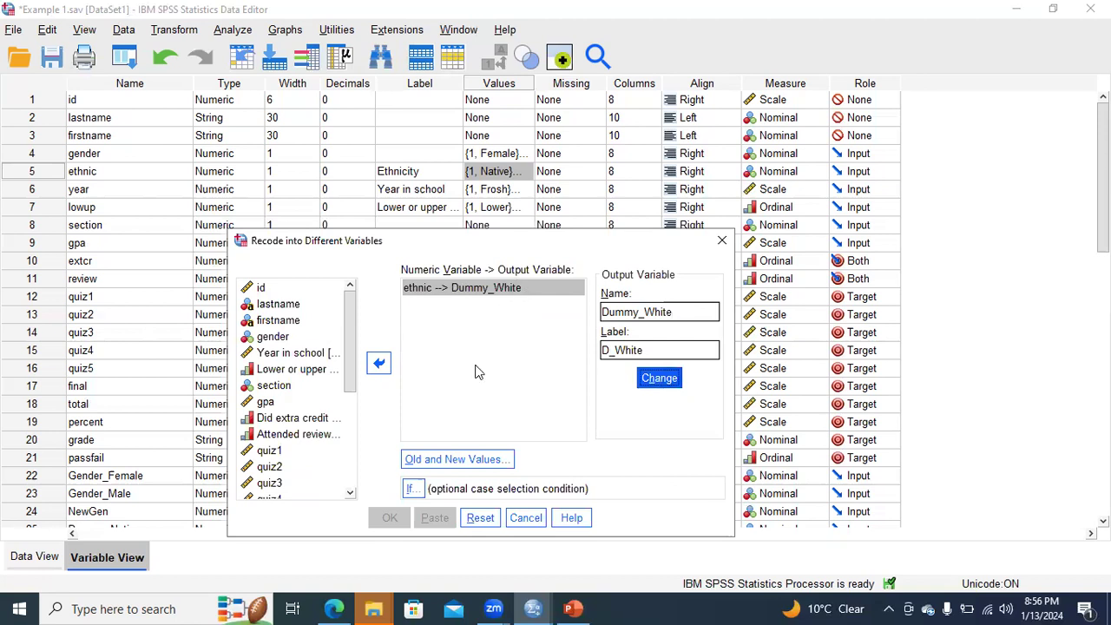
Define the recode of ethnic's old value 4 to new value 1 for Dummy_White
click(440, 460)
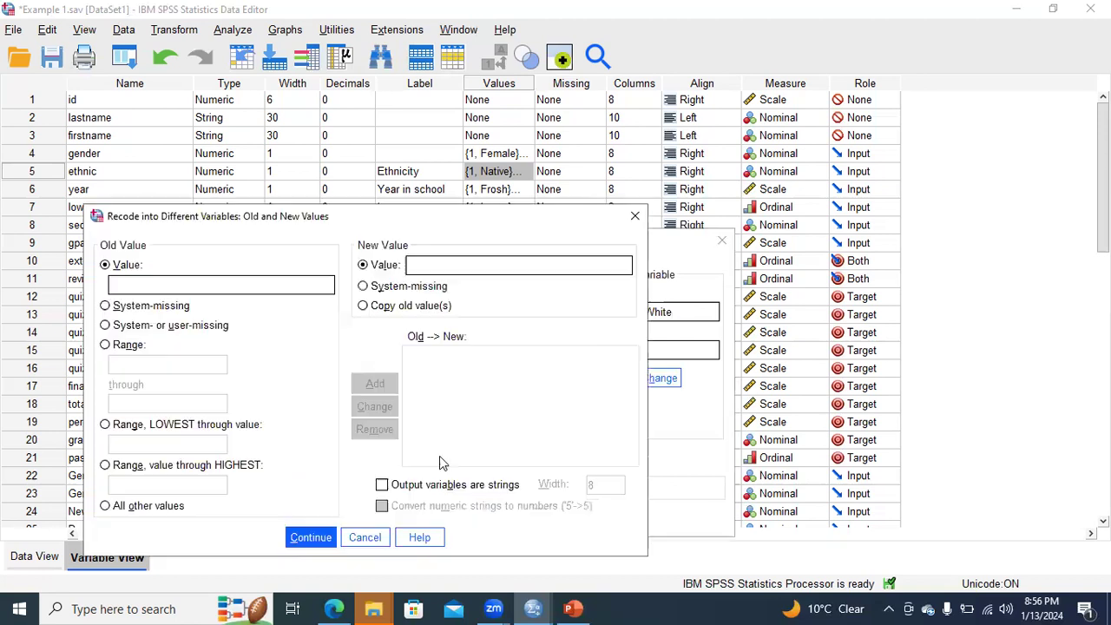
click(462, 265)
text(1)
click(378, 385)
Map all other ethnic values to 0 and run the recode to create Dummy_White
click(156, 507)
click(431, 266)
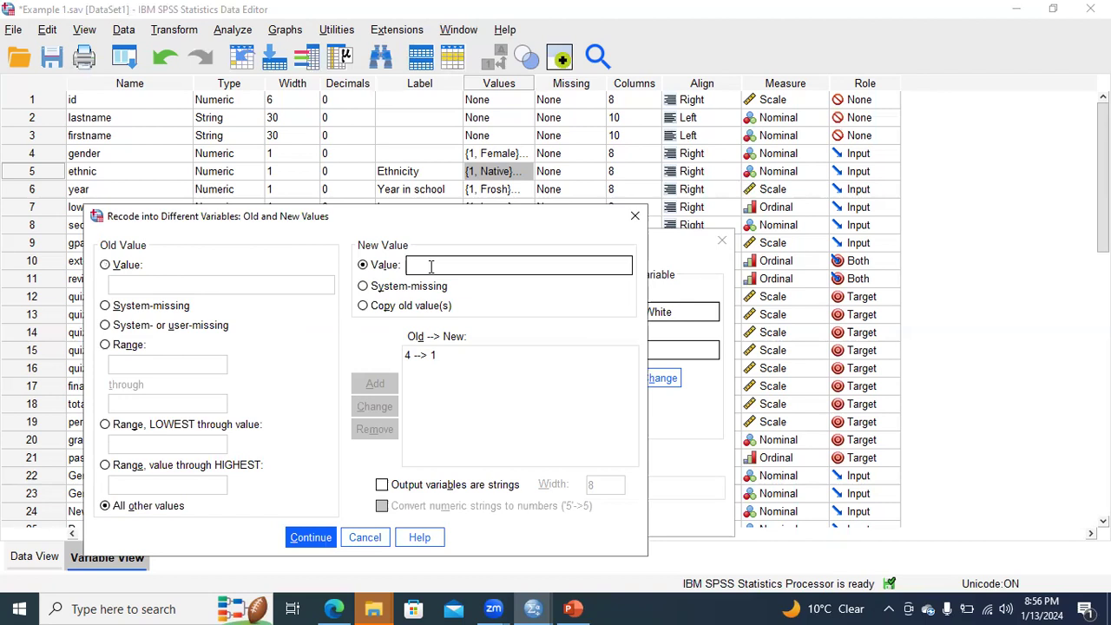
text(0)
click(378, 384)
click(311, 537)
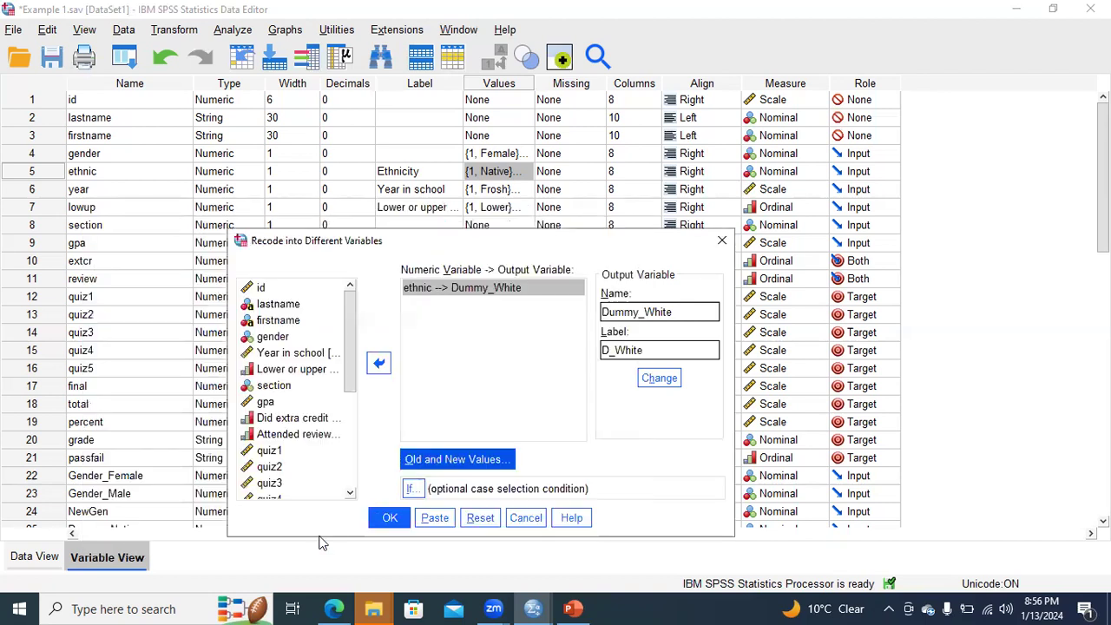
click(387, 517)
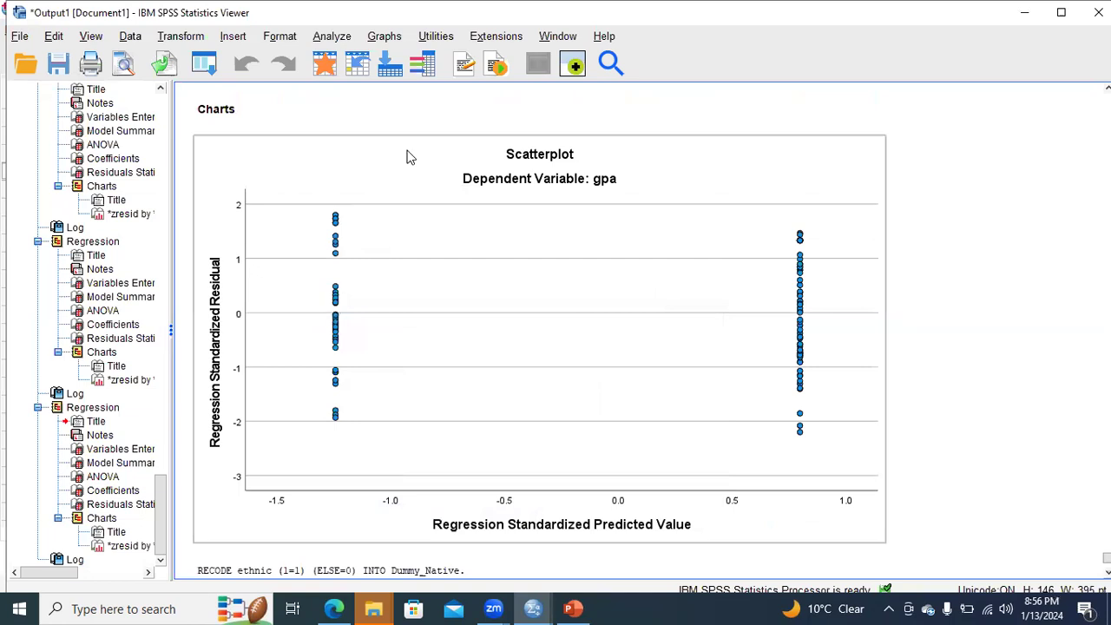
Return to the Data Editor and review the Dummy_Native, Dummy_Asian, Dummy_Black and Dummy_White rows in the variable list
drag(532, 607, 573, 604)
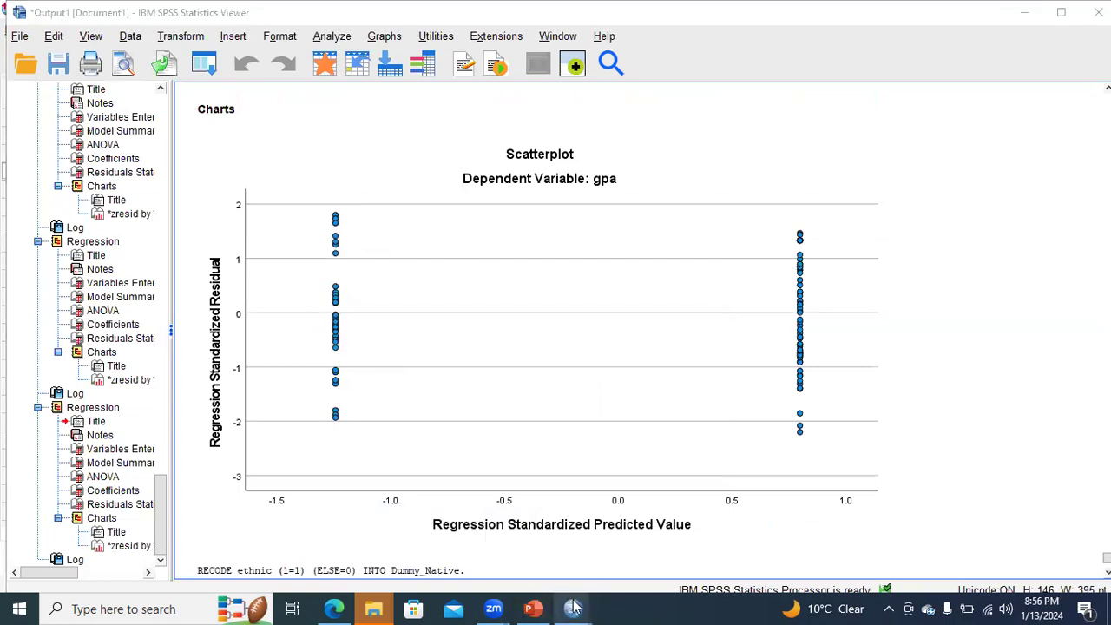
mouse_move(572, 607)
click(668, 533)
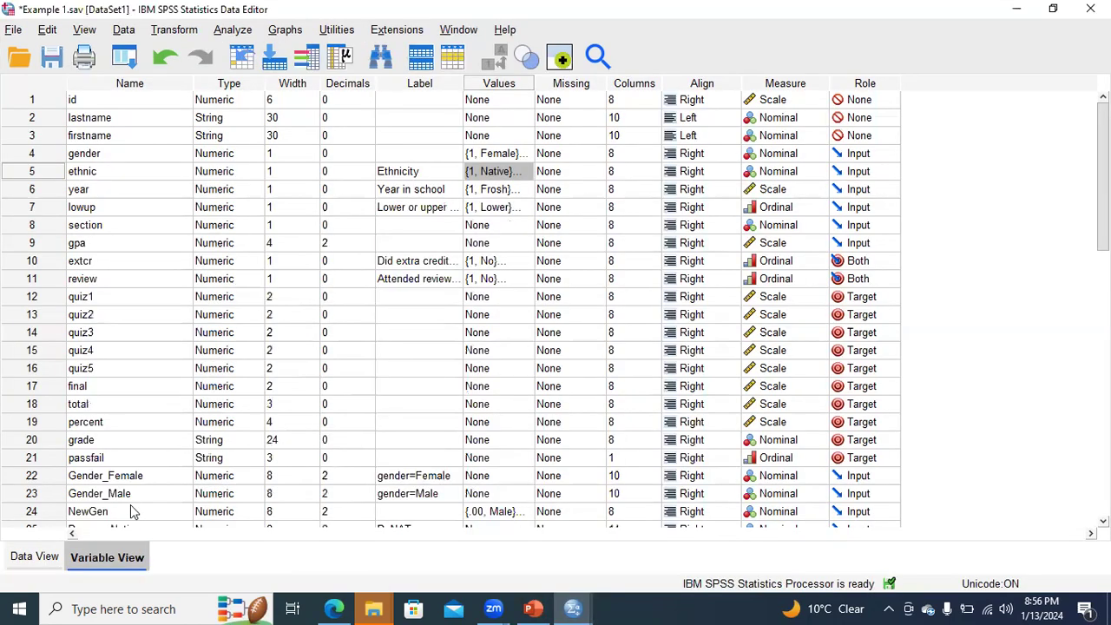
scroll(946, 491, down, 4)
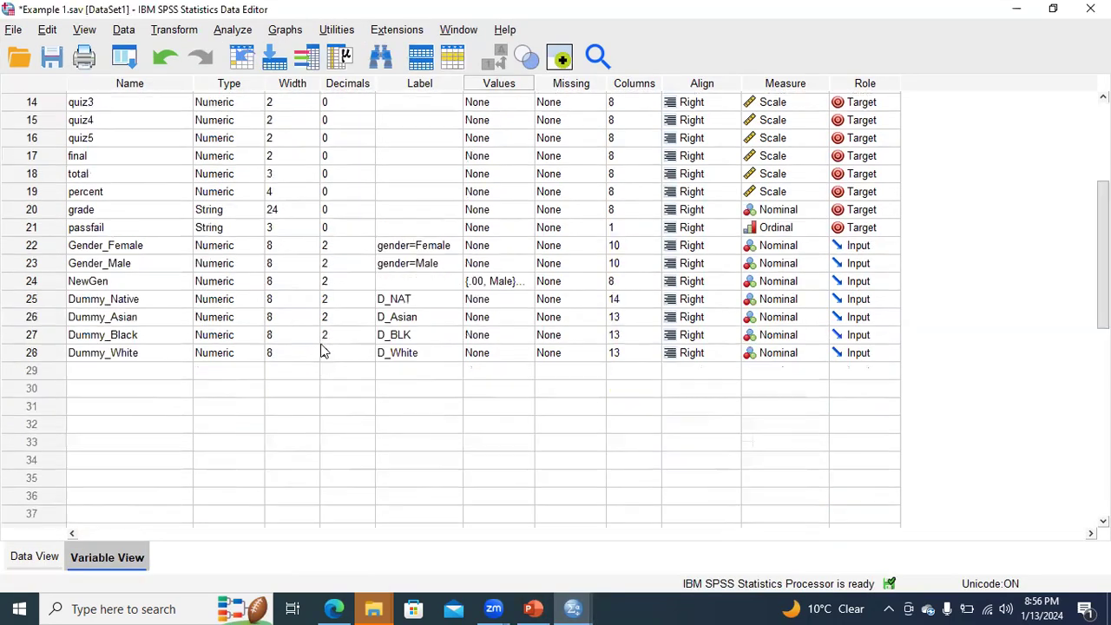
click(50, 300)
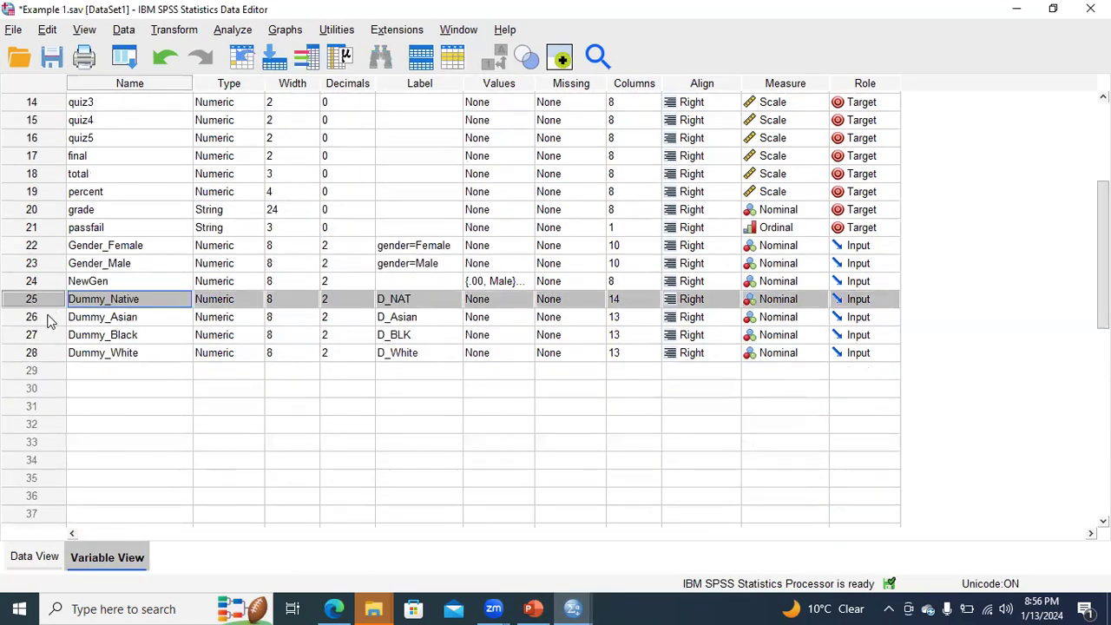
click(49, 319)
click(50, 338)
click(50, 356)
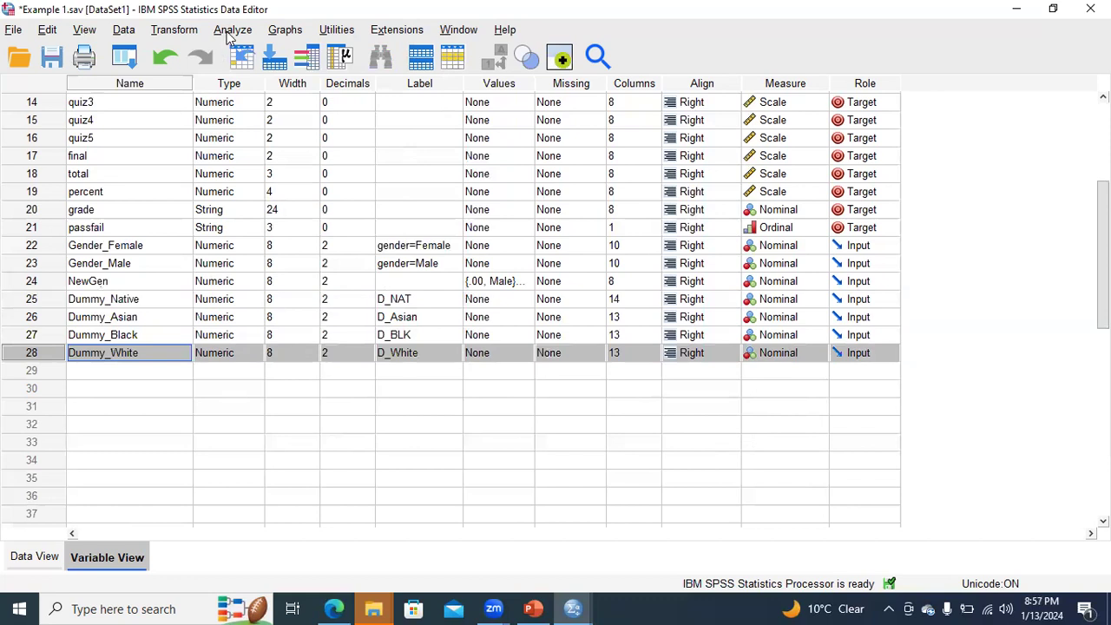
click(105, 301)
click(108, 318)
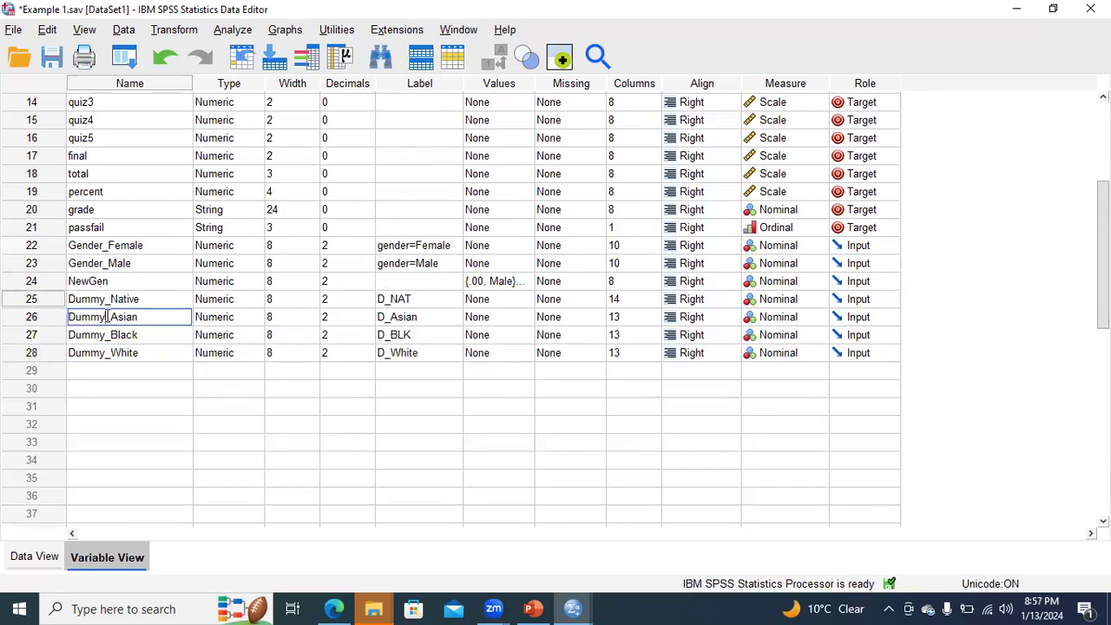
click(109, 337)
click(108, 355)
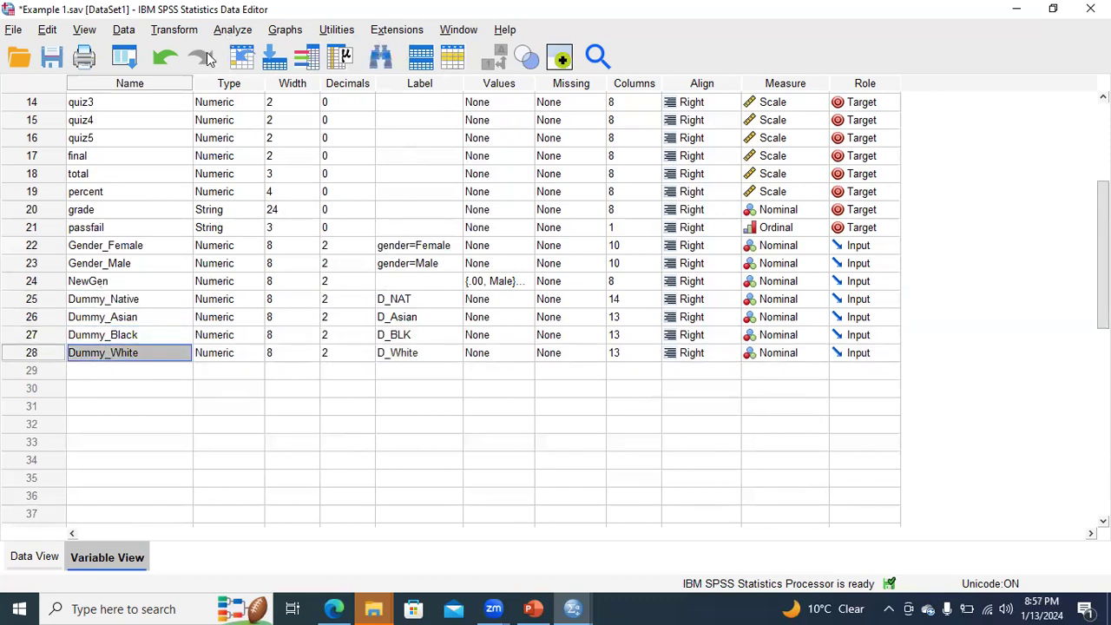
Open the linear regression setup with gpa as dependent and remove NewGen from the independent variables
click(227, 35)
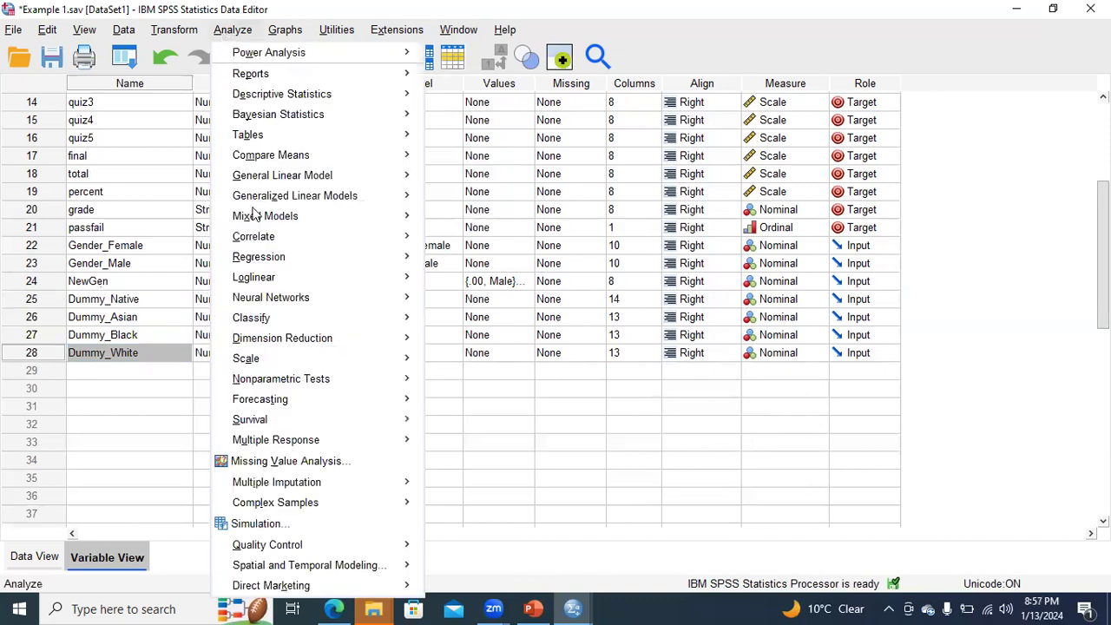
mouse_move(258, 265)
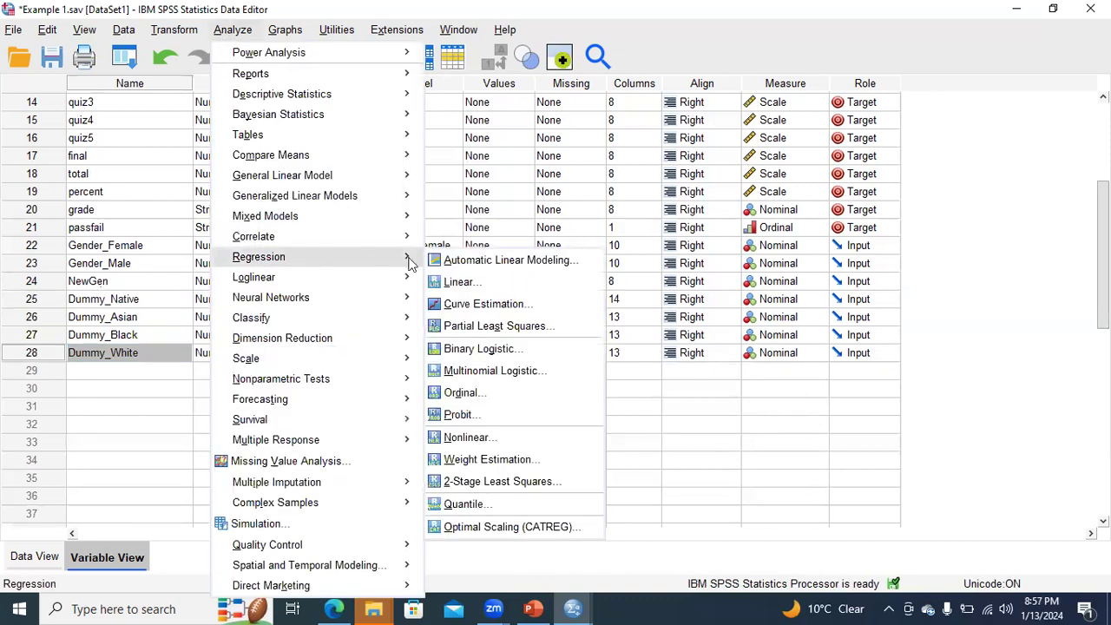
click(444, 282)
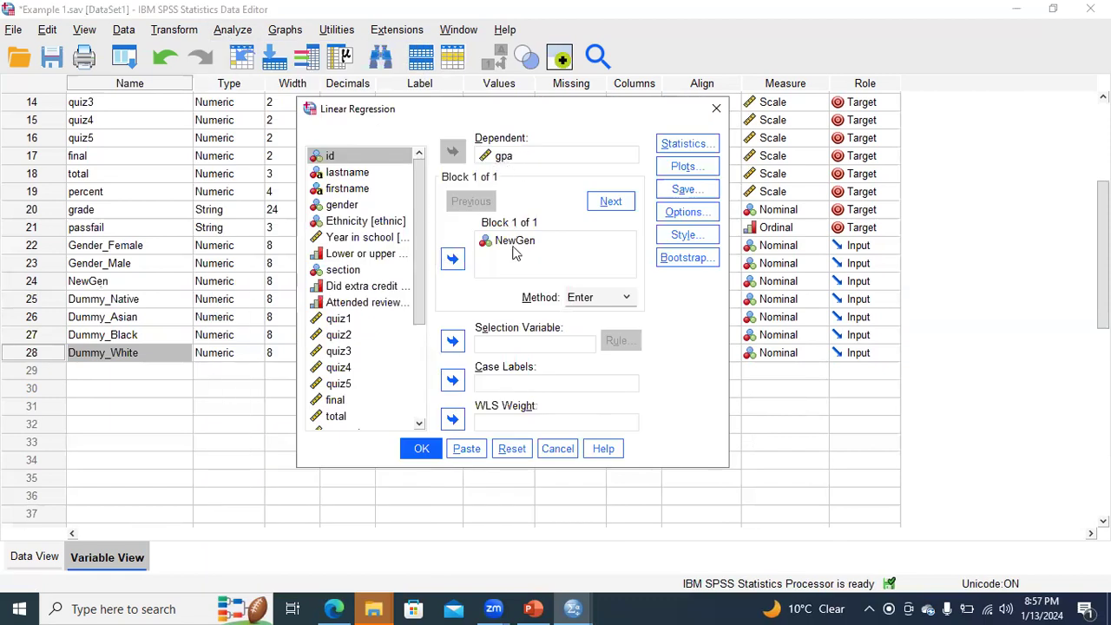
click(514, 242)
click(452, 259)
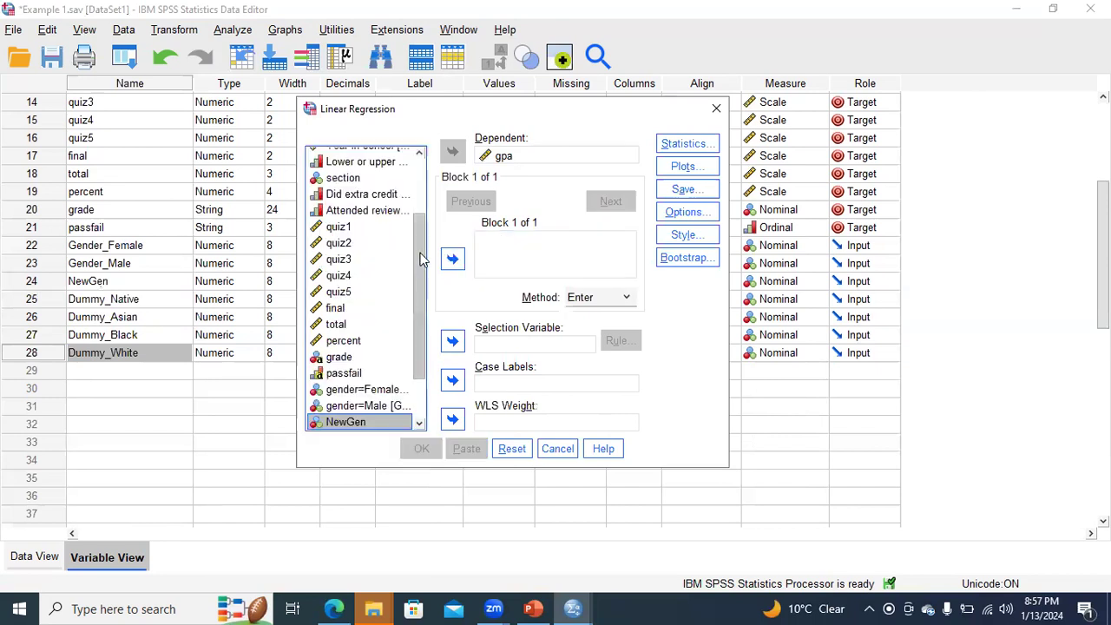
Add D_NAT, D_Asian, D_BLK and D_White as independent variables for gpa and run the linear regression
scroll(421, 298, down, 2)
scroll(423, 312, down, 1)
click(364, 376)
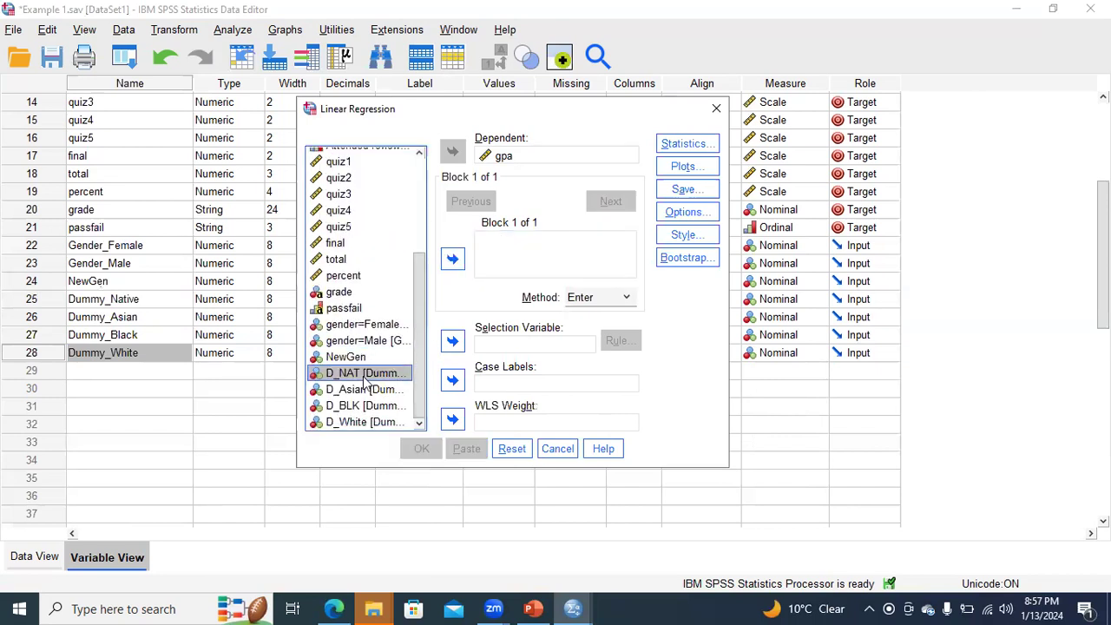
key(shift+Down)
key(shift+Down)
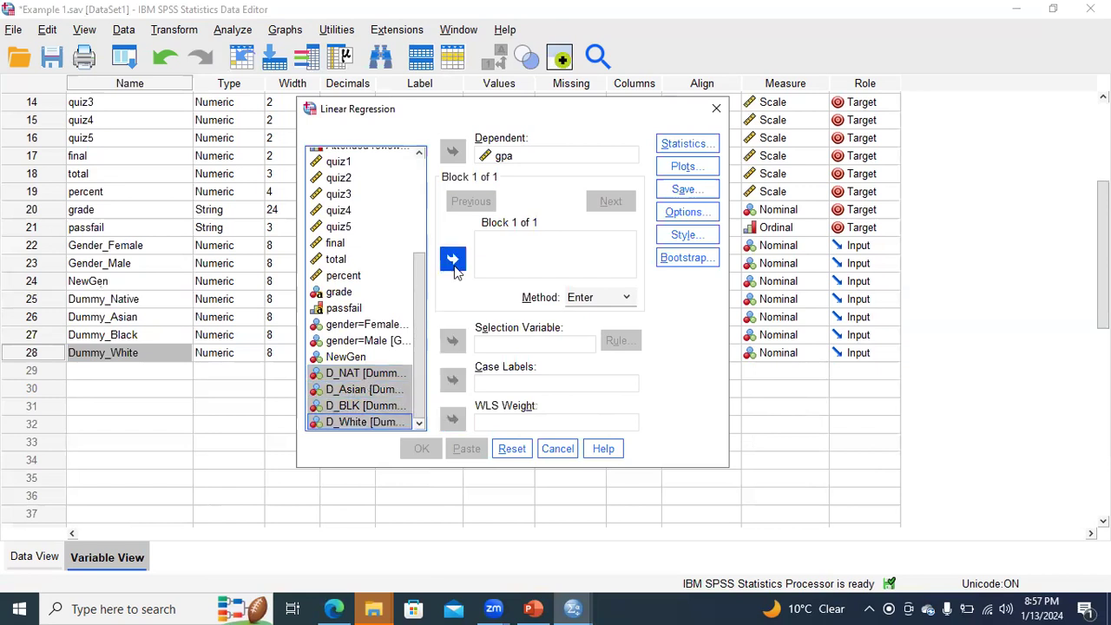
click(452, 258)
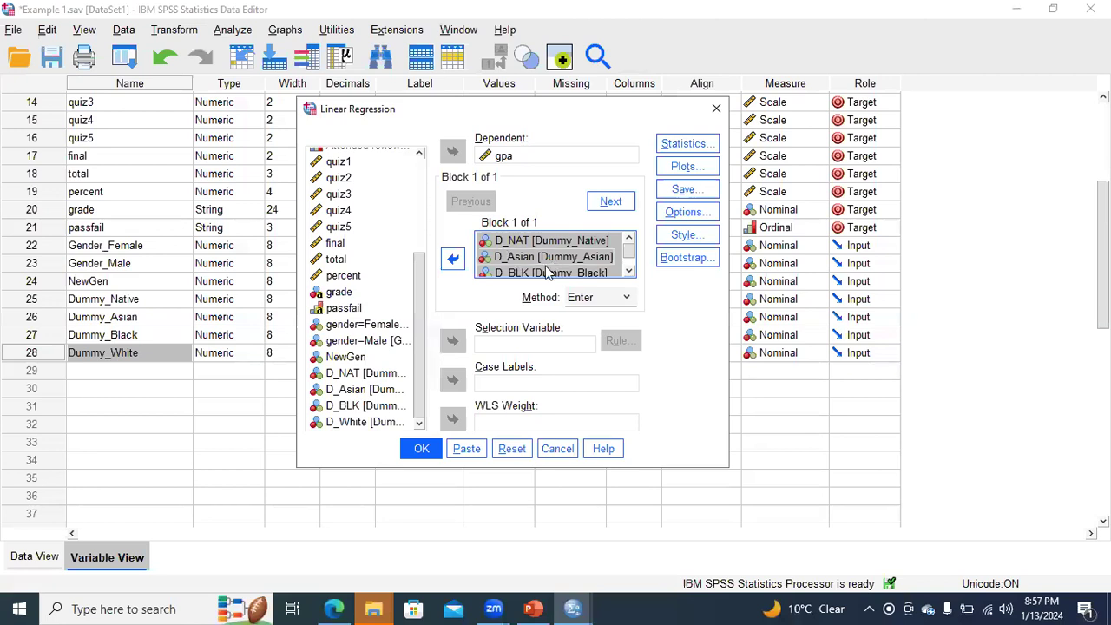
click(423, 450)
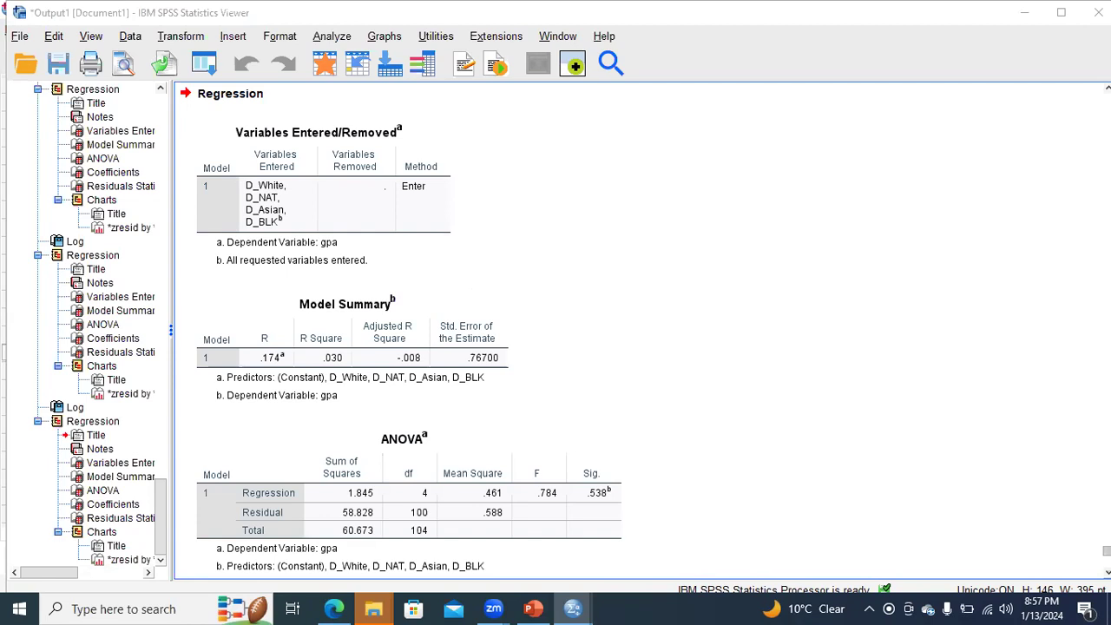
Examine the new regression output, covering the model summary, ANOVA significance and the coefficients of the four ethnic dummies
scroll(556, 329, down, 5)
scroll(537, 331, down, 5)
scroll(537, 330, up, 1)
scroll(538, 331, down, 2)
scroll(537, 330, up, 2)
scroll(412, 330, up, 7)
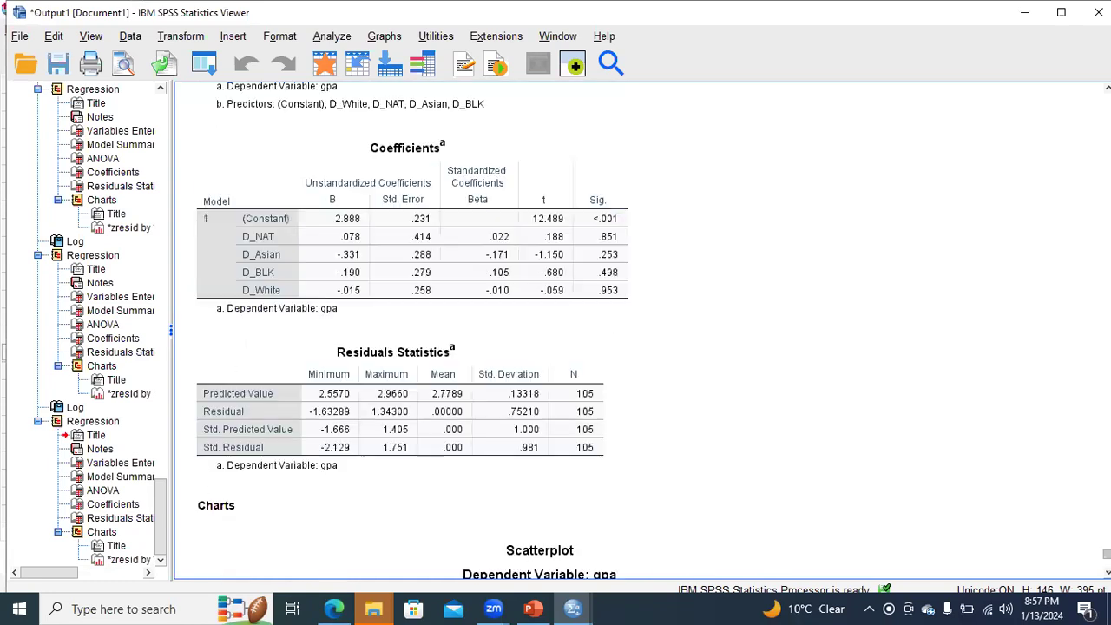
scroll(572, 330, up, 2)
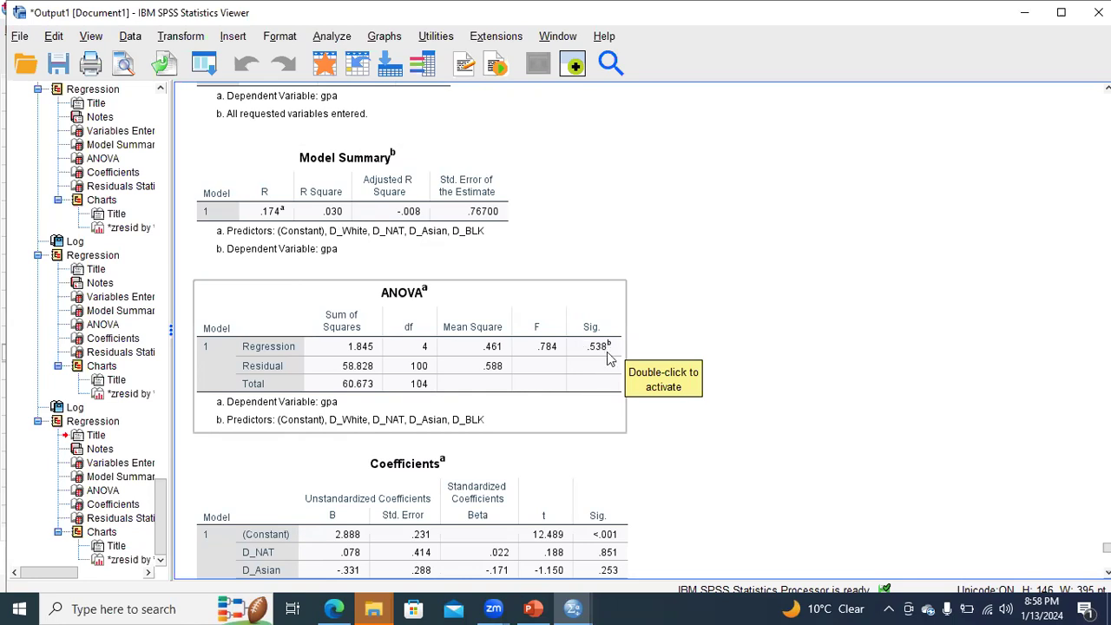
click(944, 372)
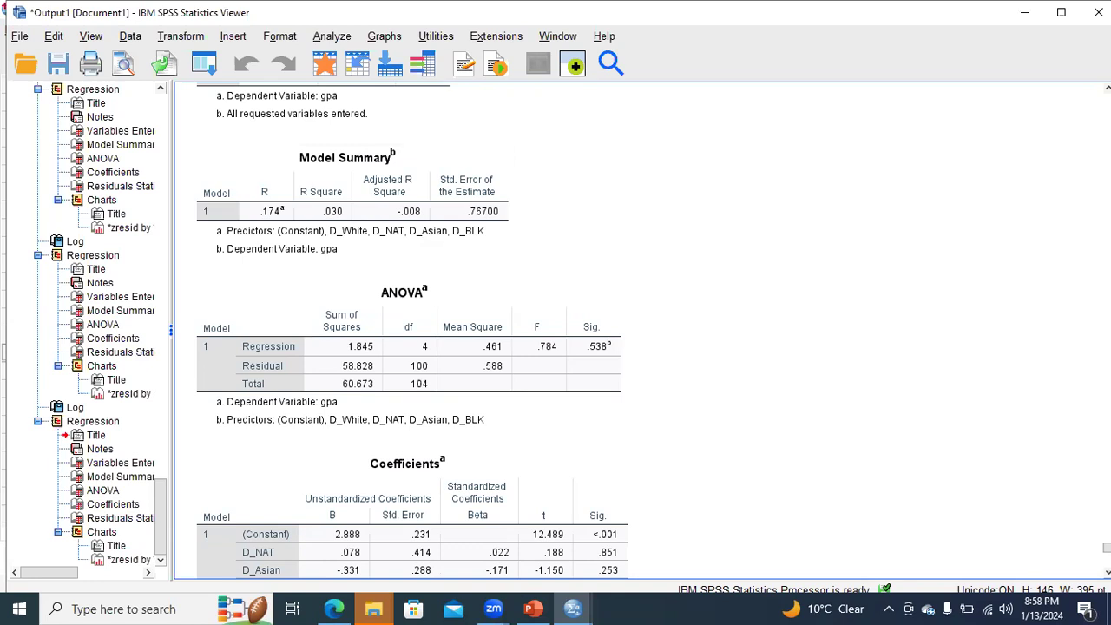
scroll(323, 494, down, 3)
click(323, 494)
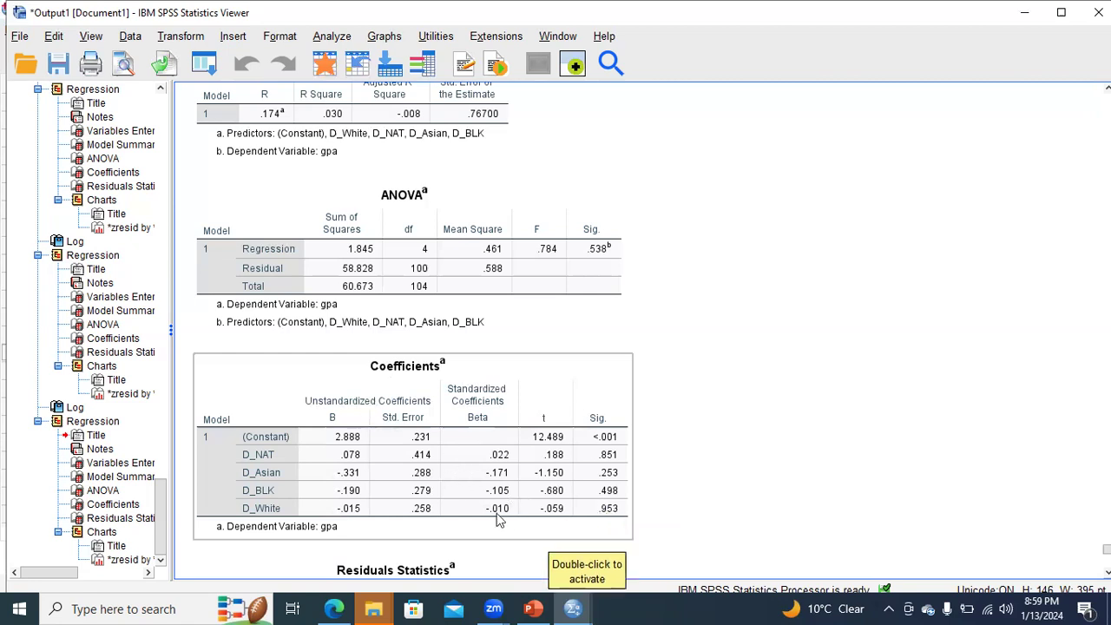
Switch to the Day 7 presentation in PowerPoint and review the regression cases table and the Case 2 slide
click(535, 607)
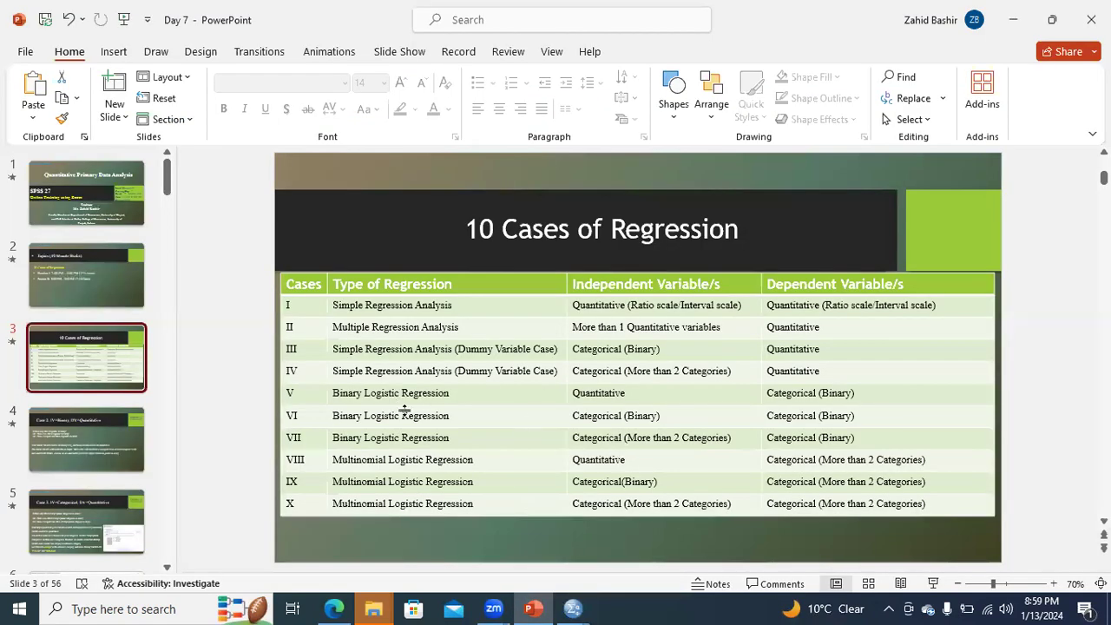
click(399, 395)
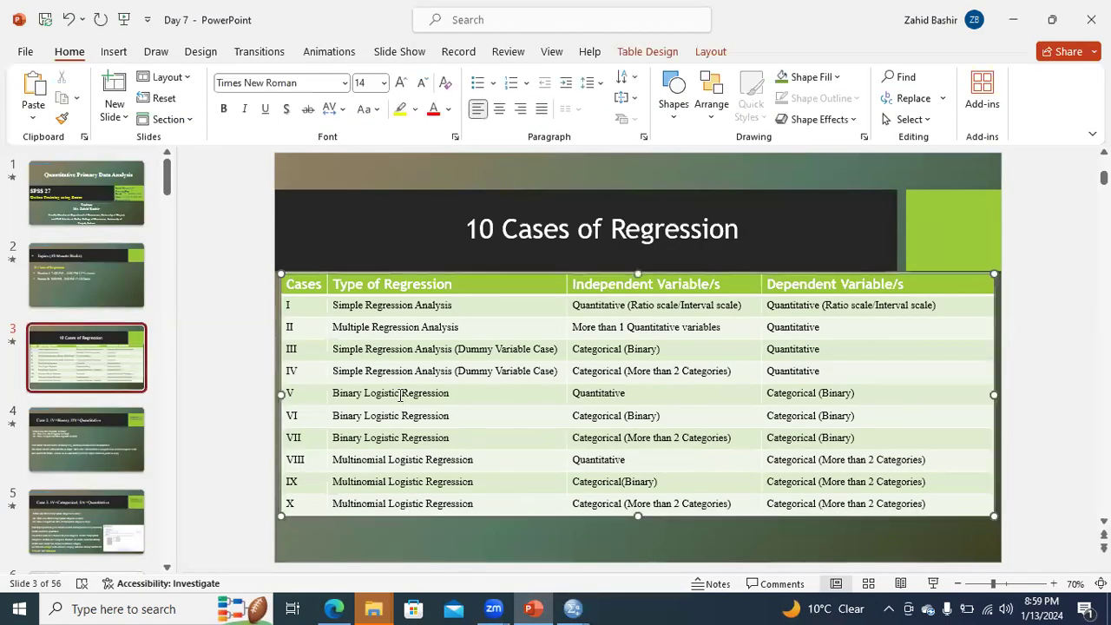
click(308, 414)
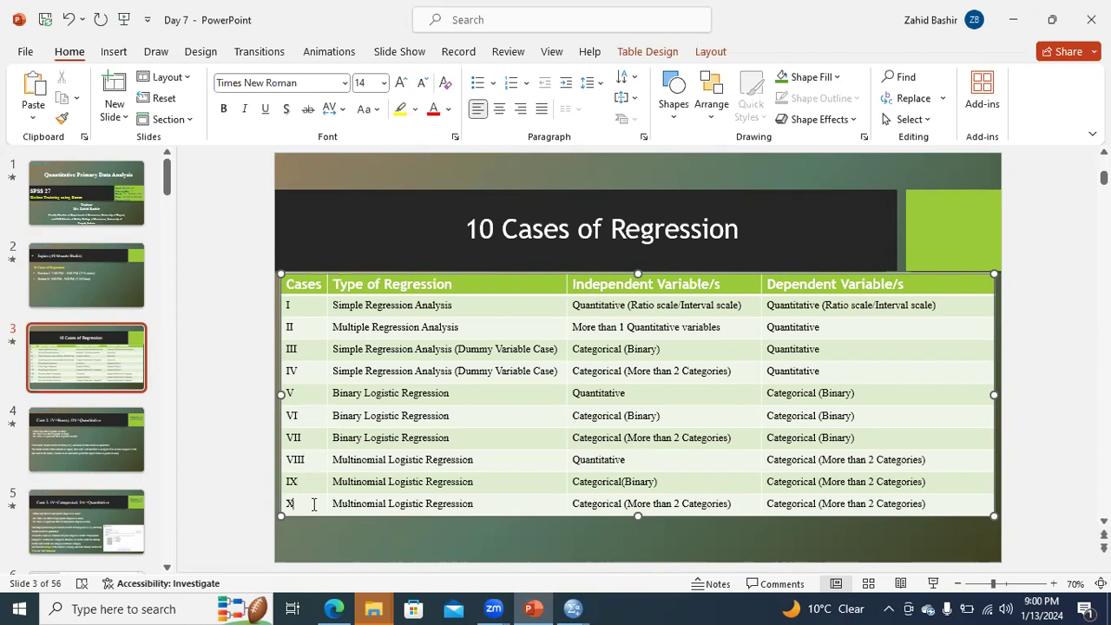
click(122, 446)
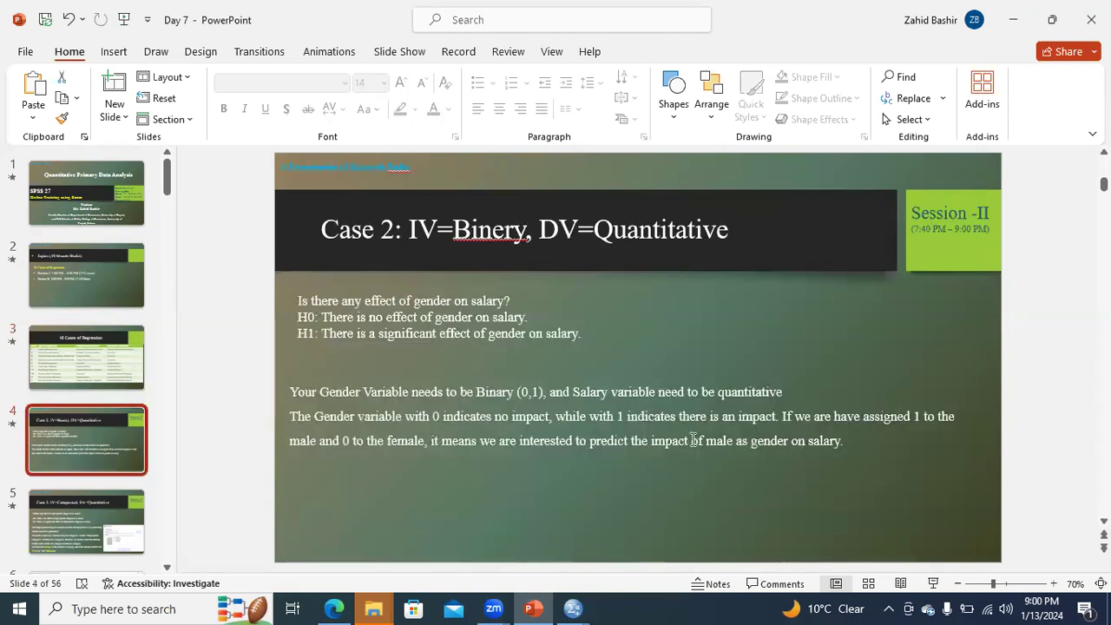
click(943, 518)
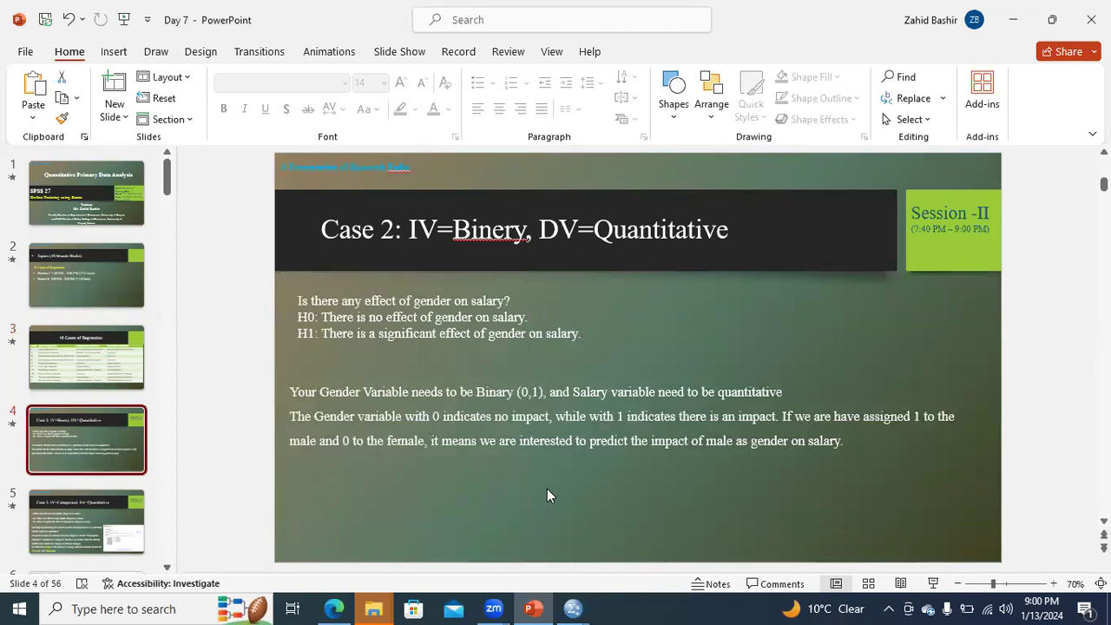
Switch to File Explorer, go to the Day 7 folder on the Desktop and open the Dataset For 7th Day archive
click(374, 608)
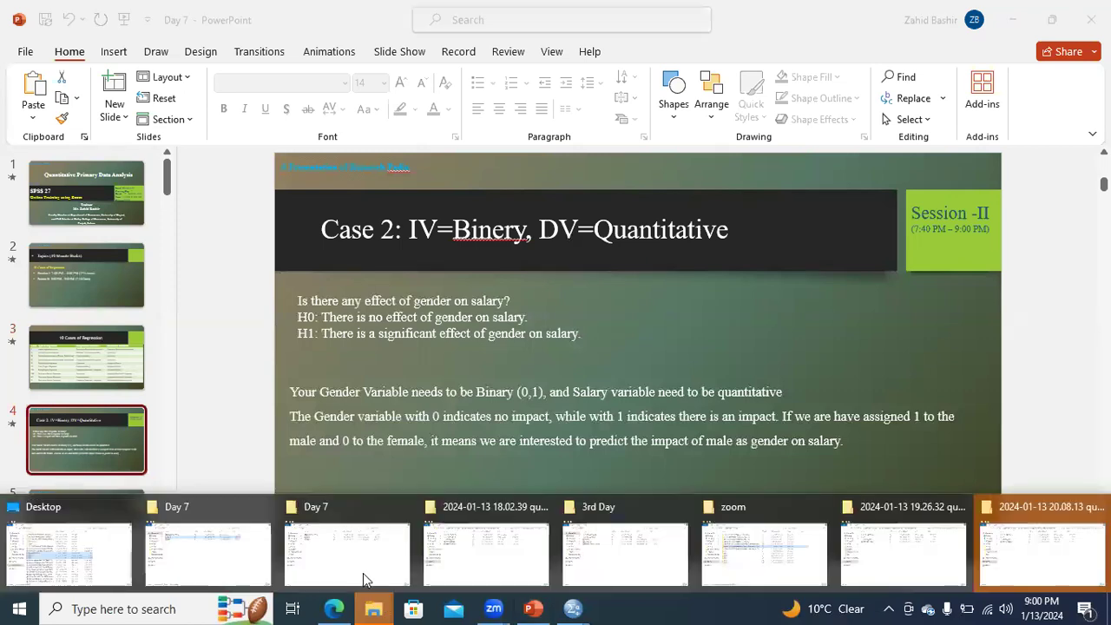
click(327, 534)
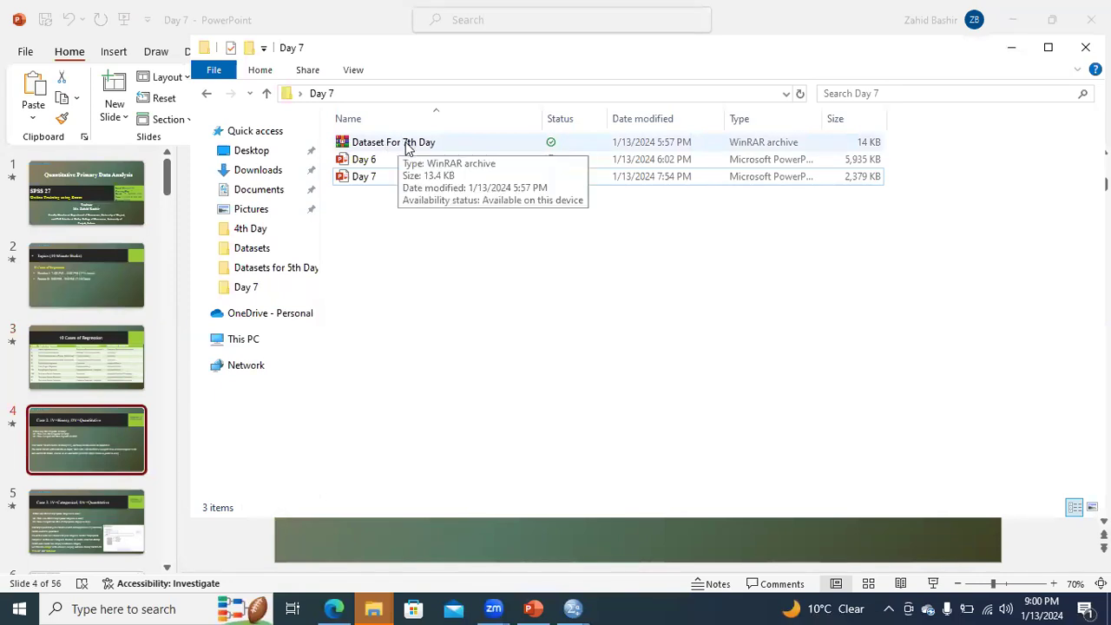
click(268, 93)
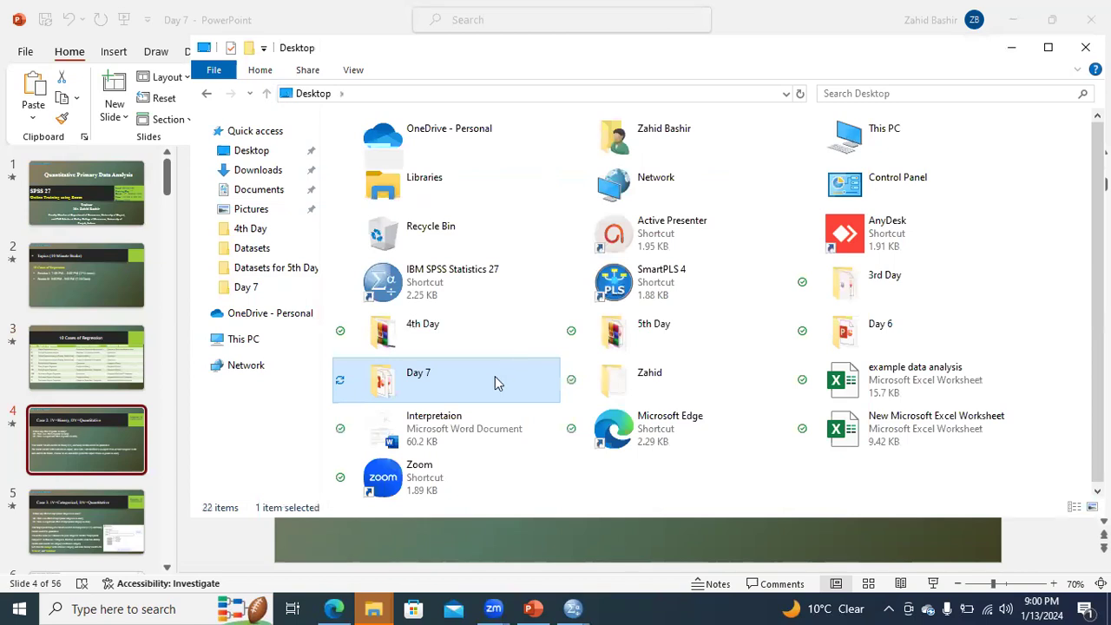
double_click(495, 376)
double_click(394, 142)
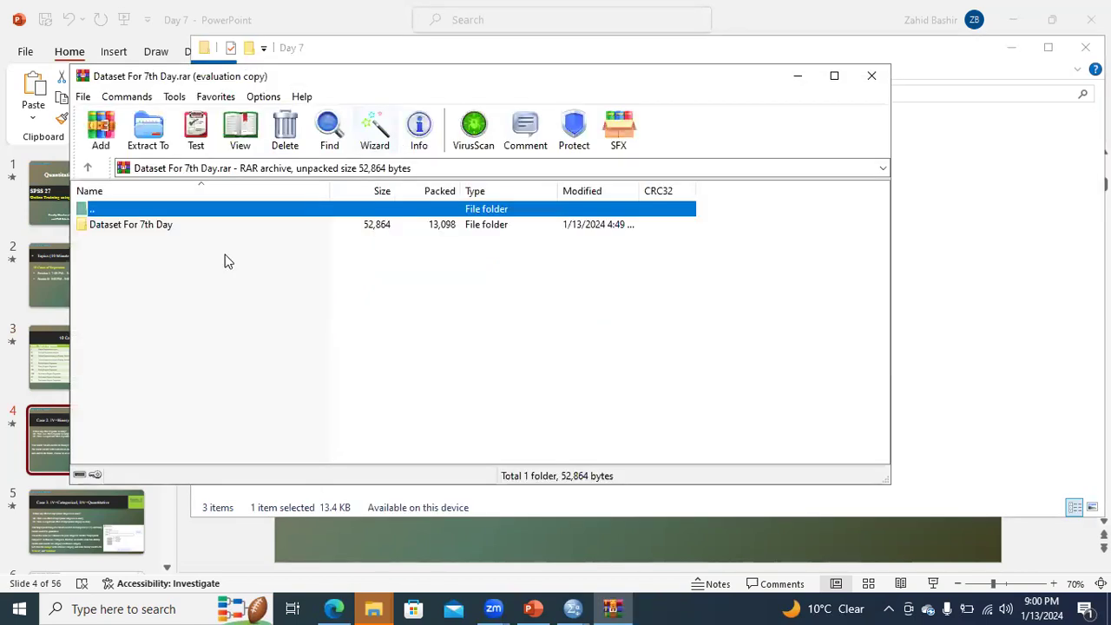
Maximize the archive window, open its Dataset For 7th Day folder and select Regression Case3.sav
click(835, 77)
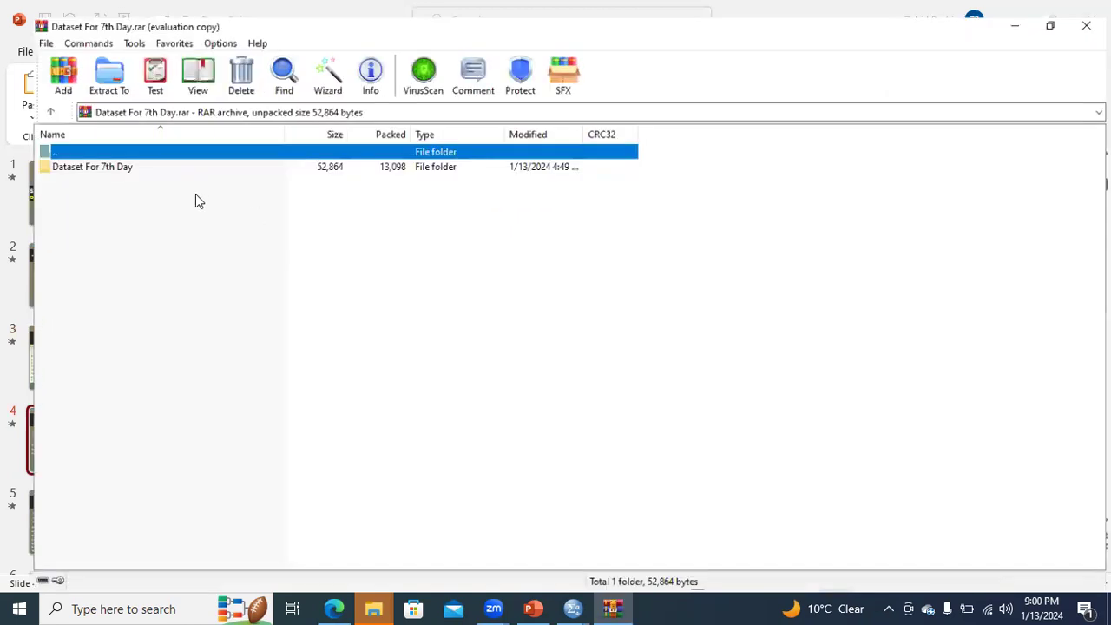
click(101, 161)
double_click(101, 163)
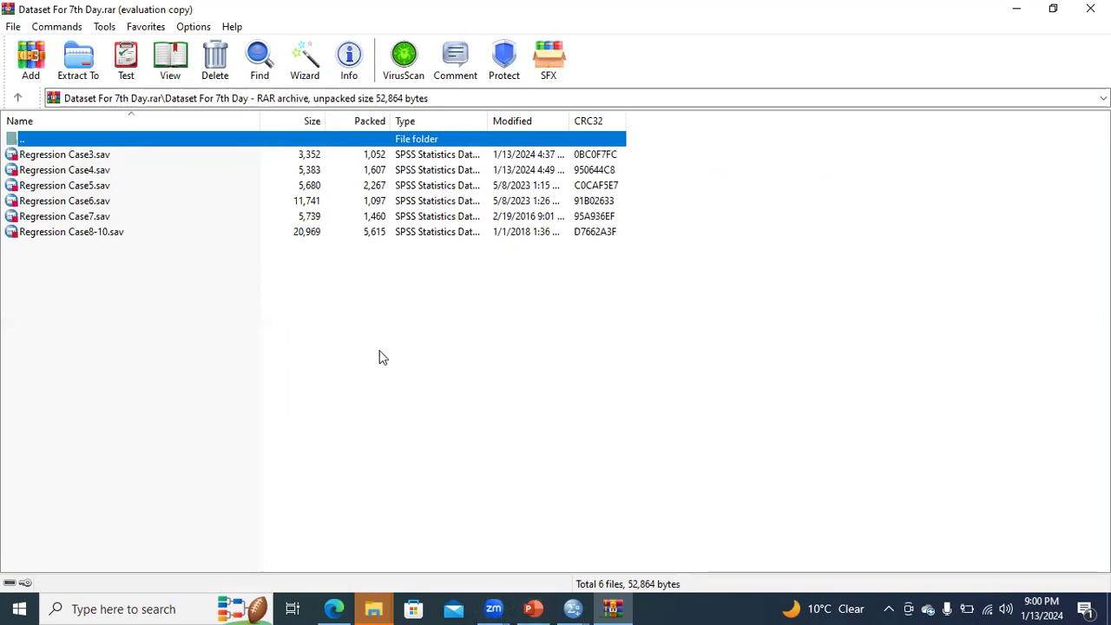
click(92, 162)
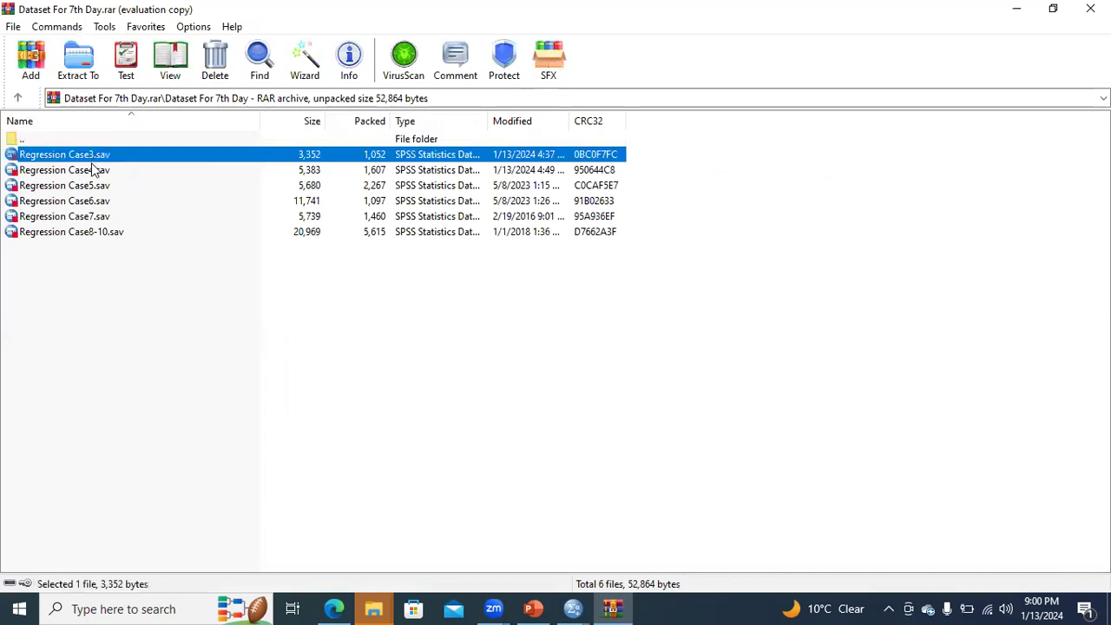
Select Regression Case4.sav in the archive and switch to the 10 Cases of Regression slide in PowerPoint
click(94, 170)
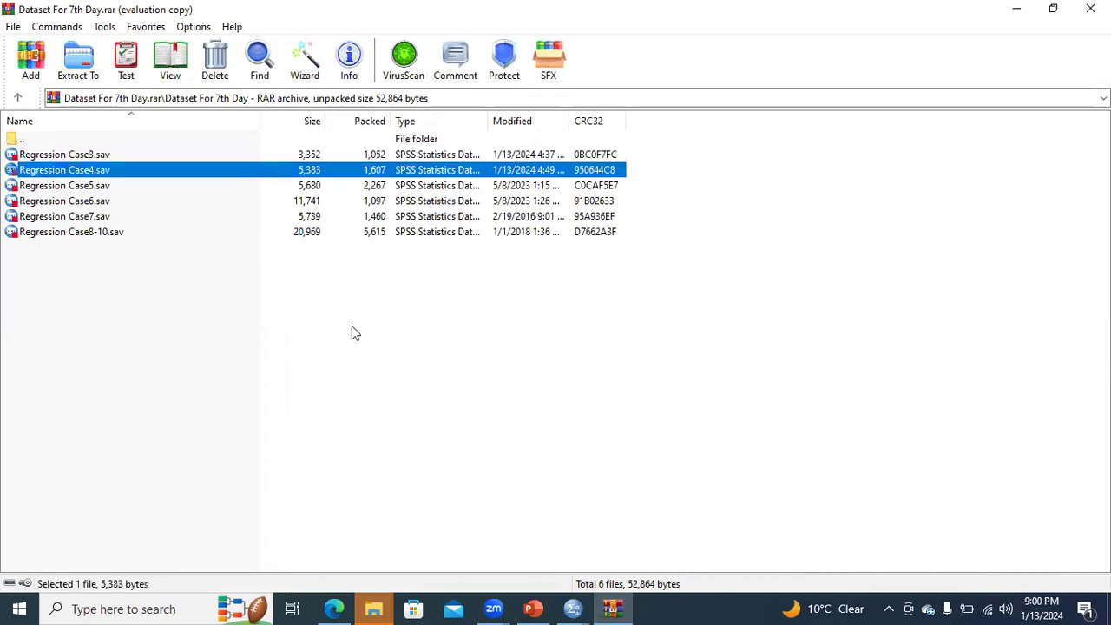
click(533, 608)
click(130, 359)
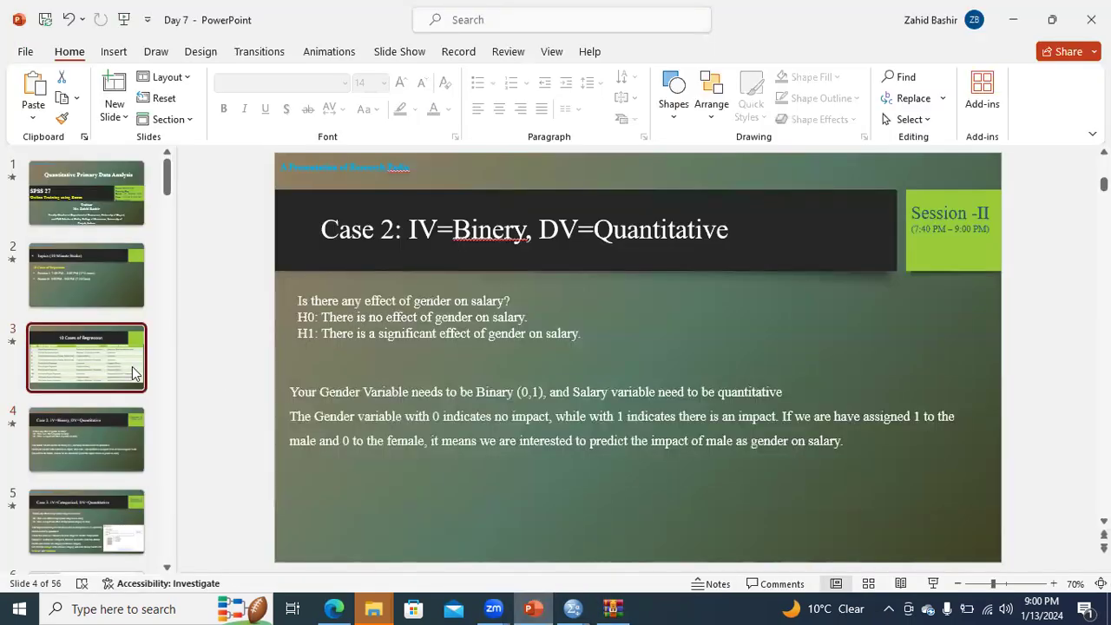
Highlight the Case III row and the Case IV row of the regression cases table to compare their variable types
click(332, 352)
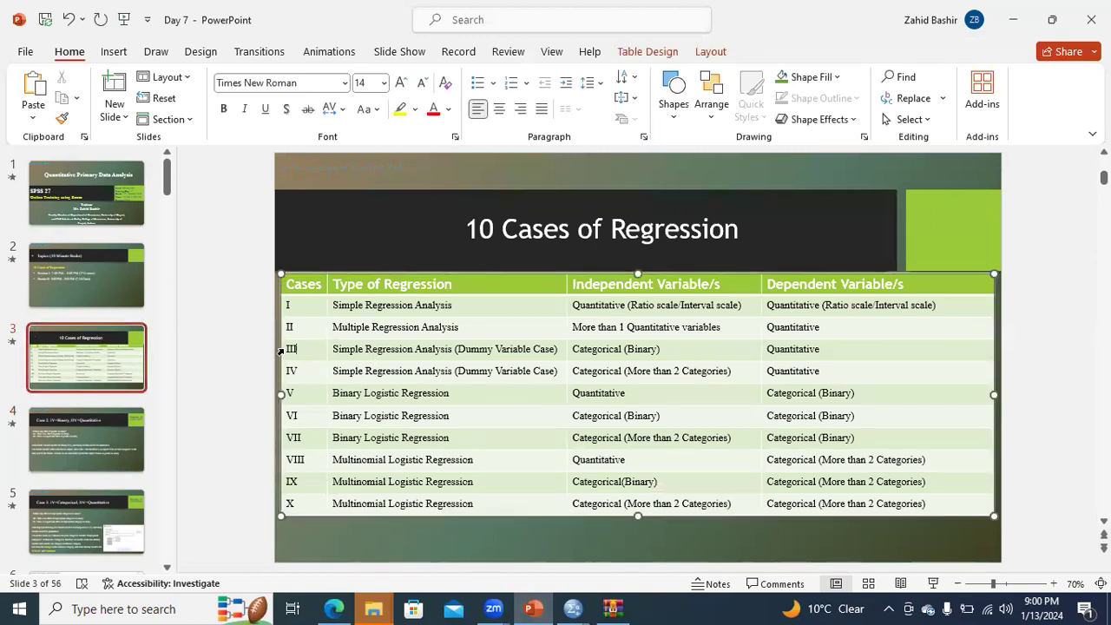
drag(705, 350, 410, 352)
drag(325, 355, 308, 353)
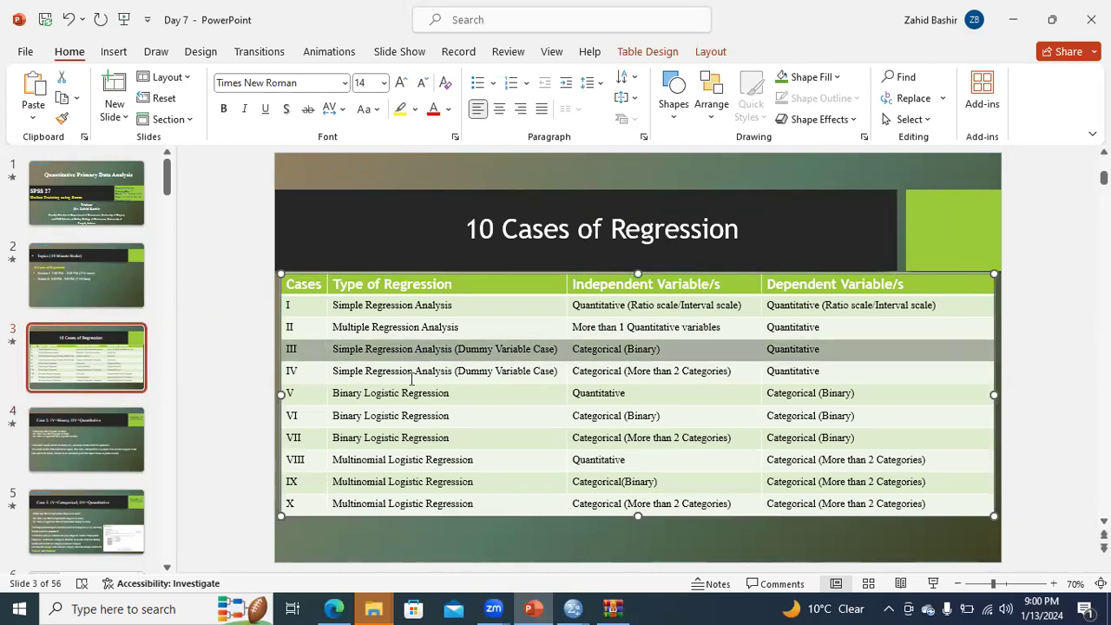
drag(821, 371, 417, 377)
drag(316, 372, 314, 372)
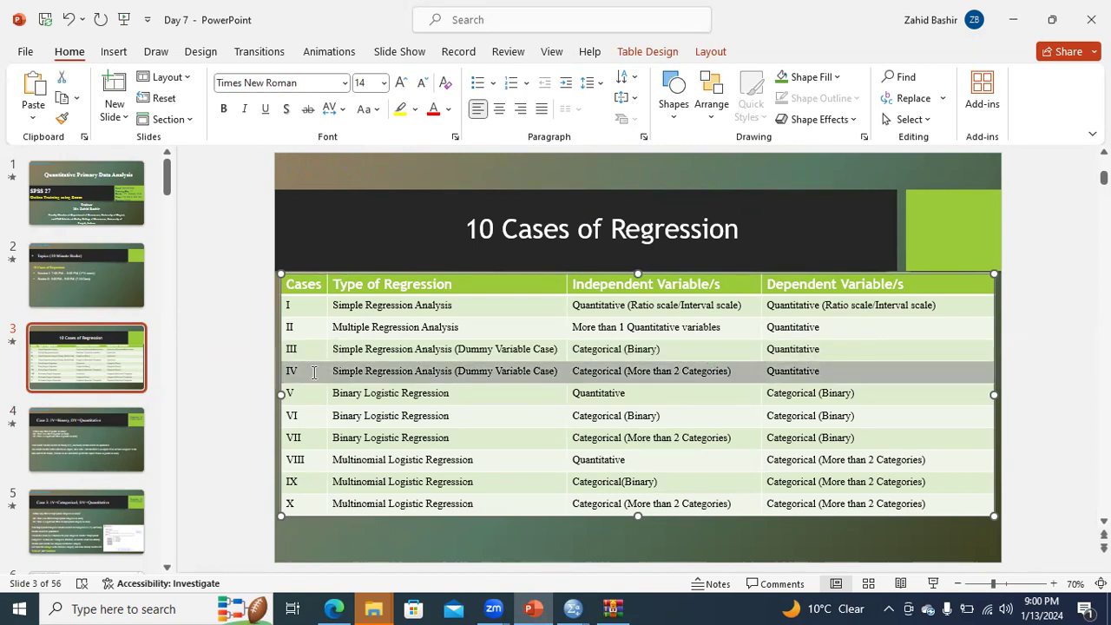
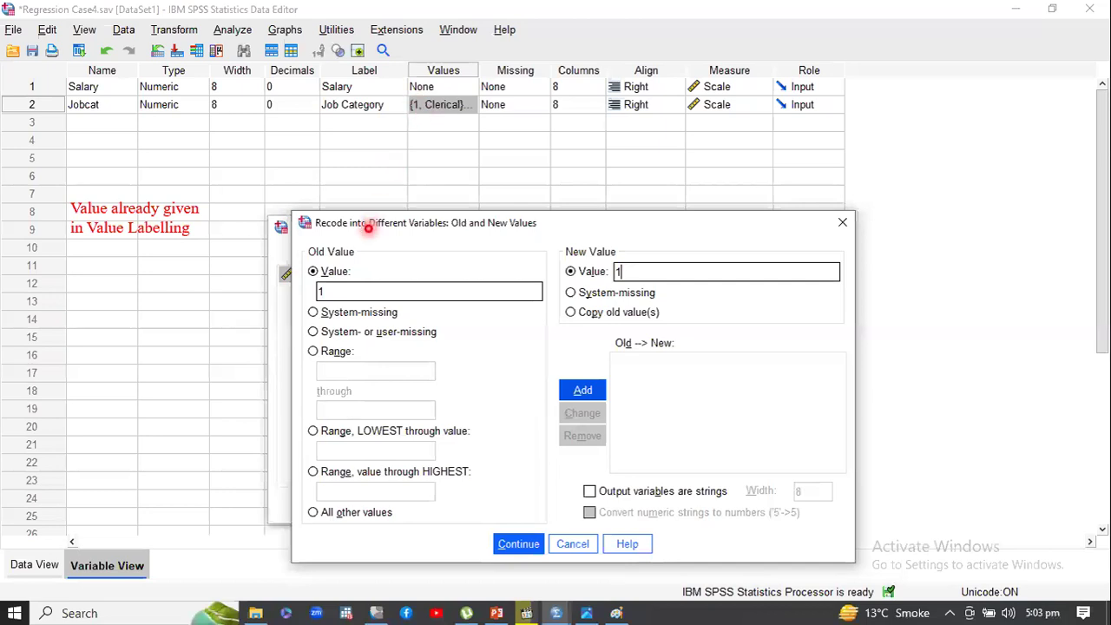
click(319, 293)
text(1)
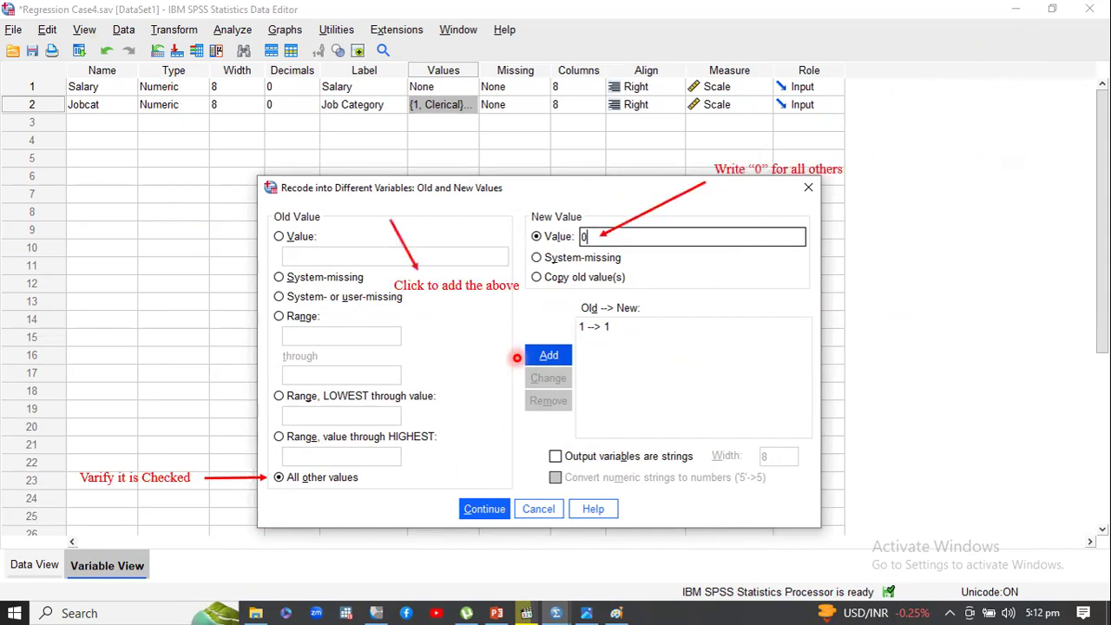
click(526, 356)
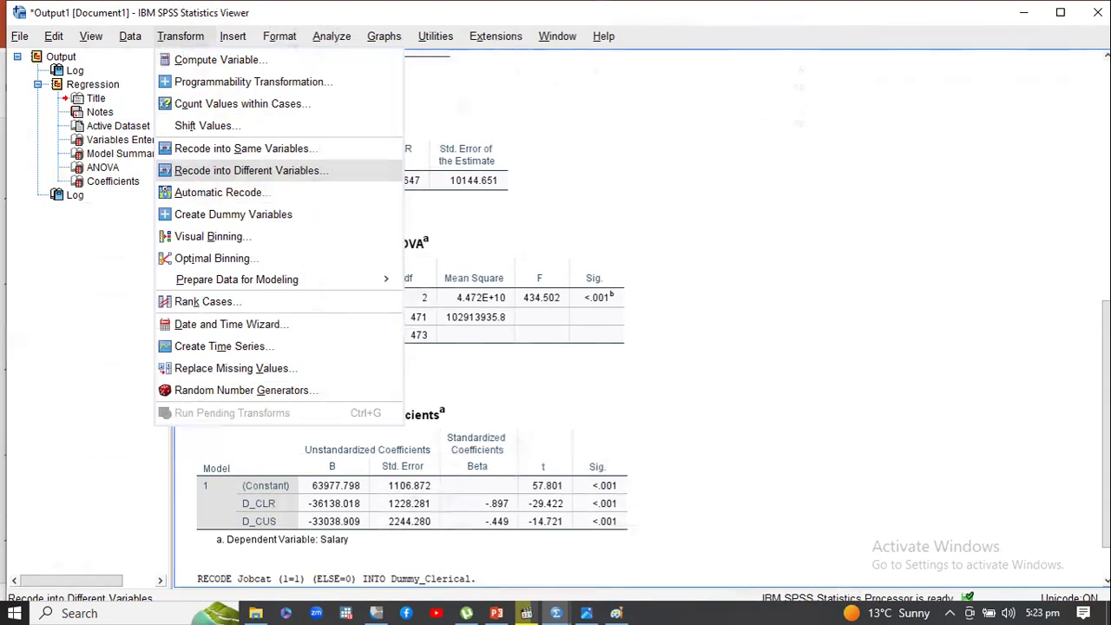
click(310, 174)
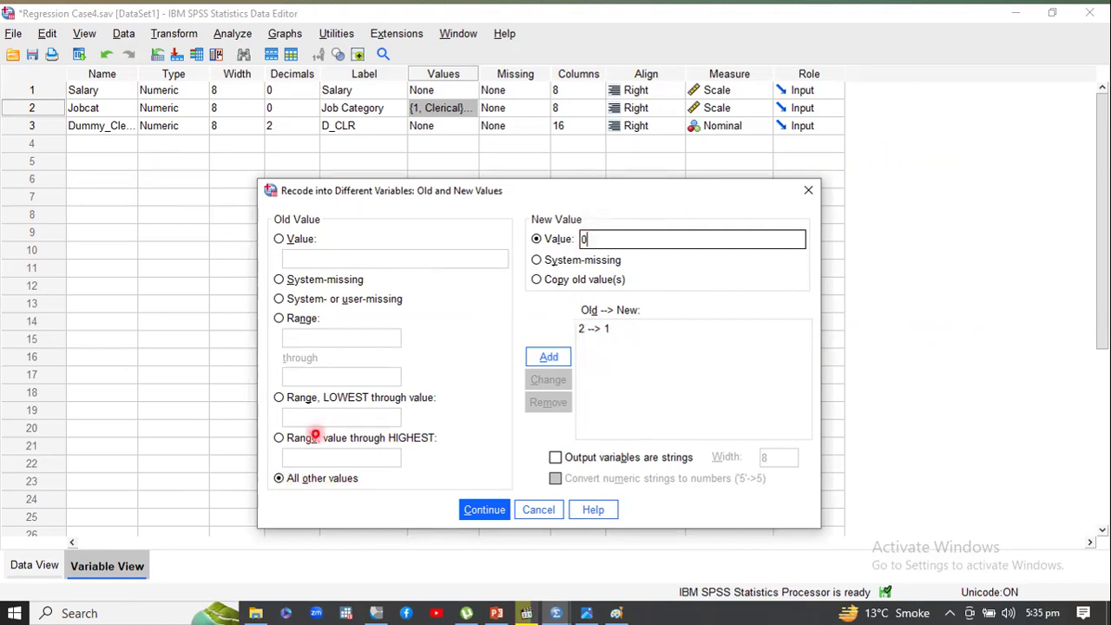
key(Return)
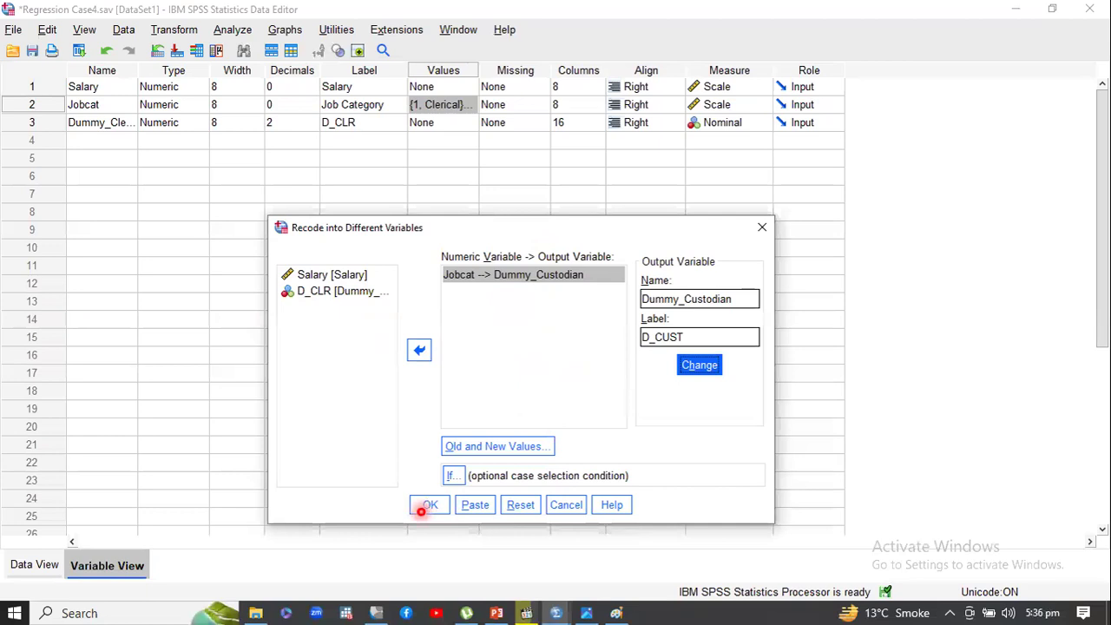
click(428, 505)
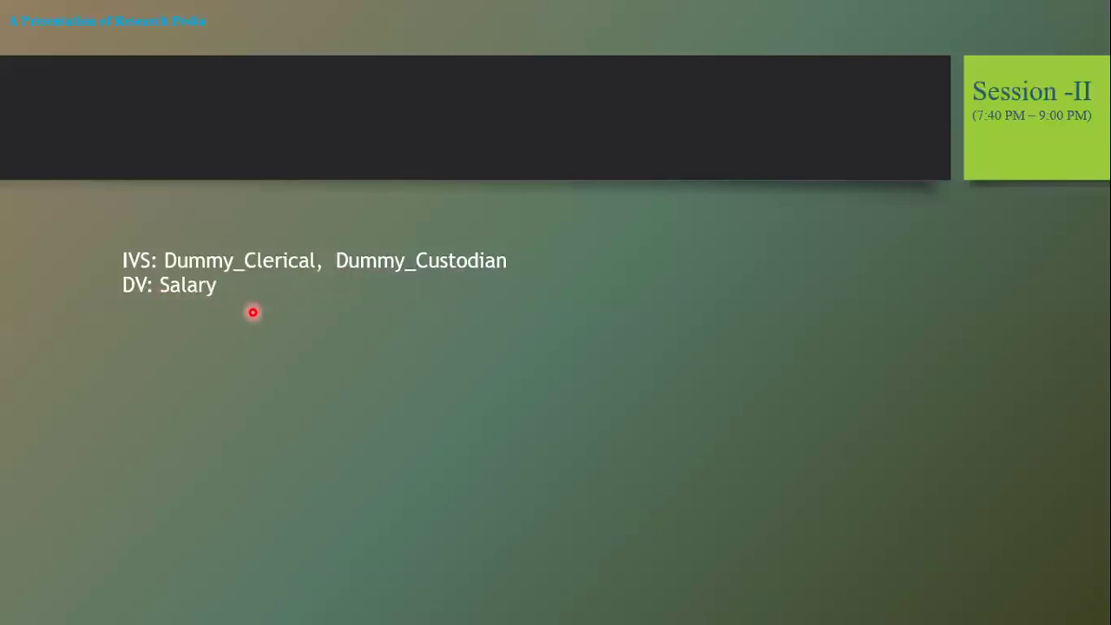
key(Right)
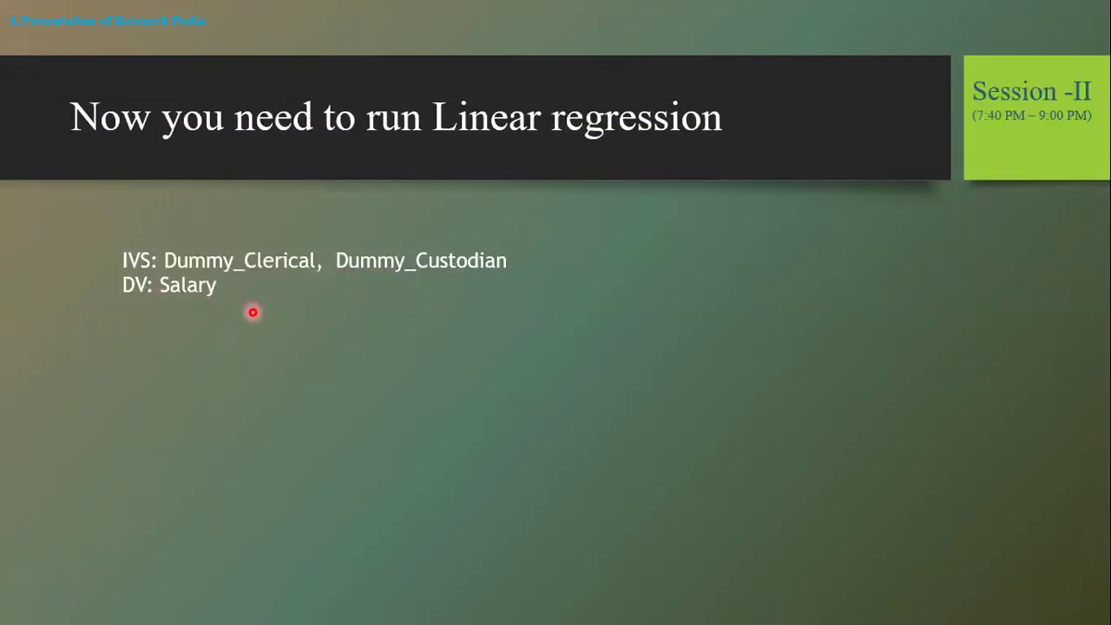